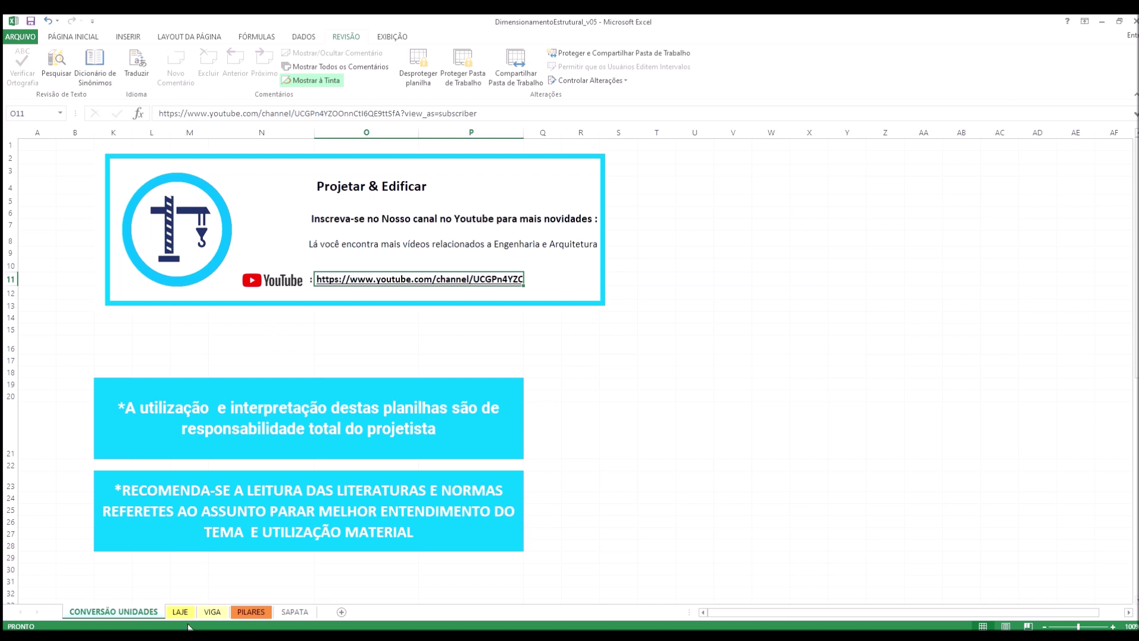
Step: Show the LAJE slab sheet and select the larger effective span cell E4
left_click(178, 612)
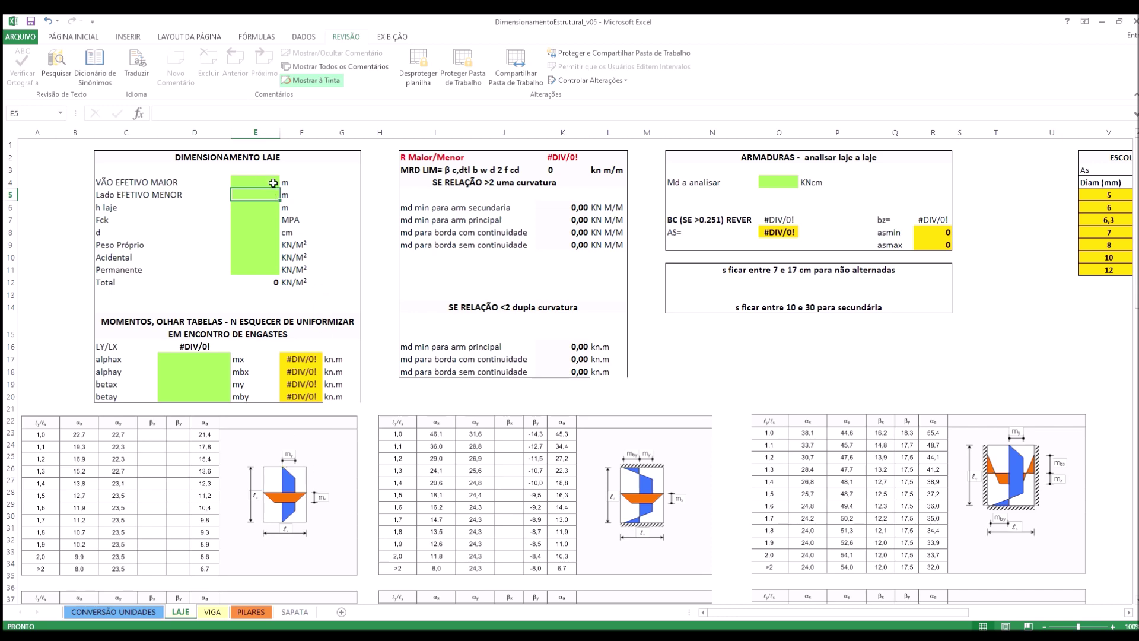
scroll(365, 262, "down", 3)
scroll(367, 296, "up", 3)
left_click(263, 182)
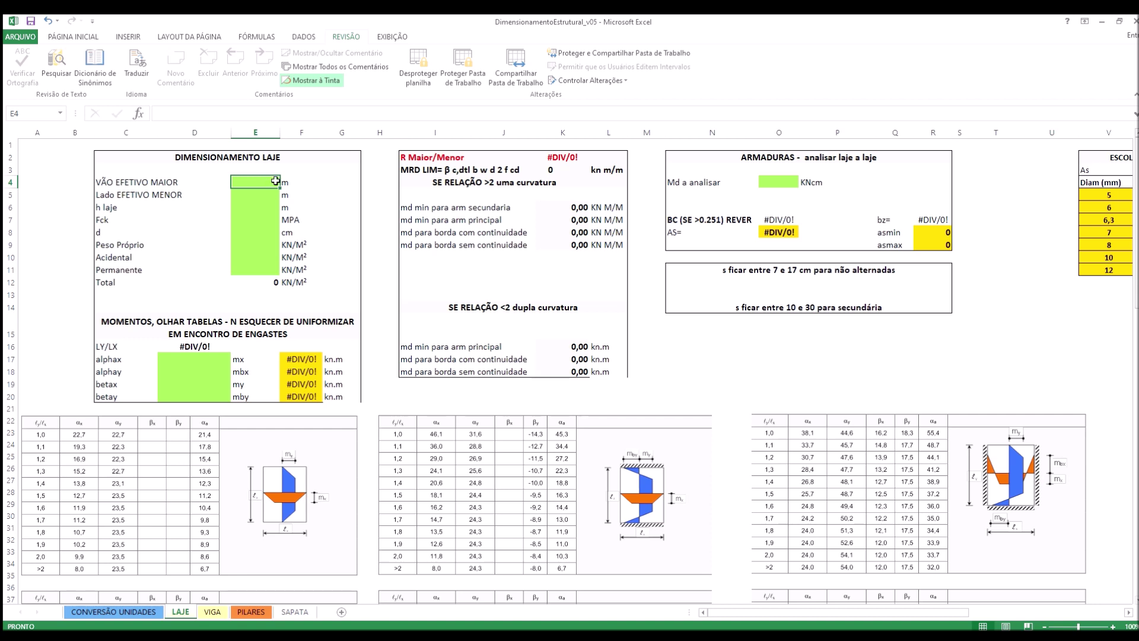
Step: Enter effective spans of 3 m and 2 m in E4 and E5
type("2")
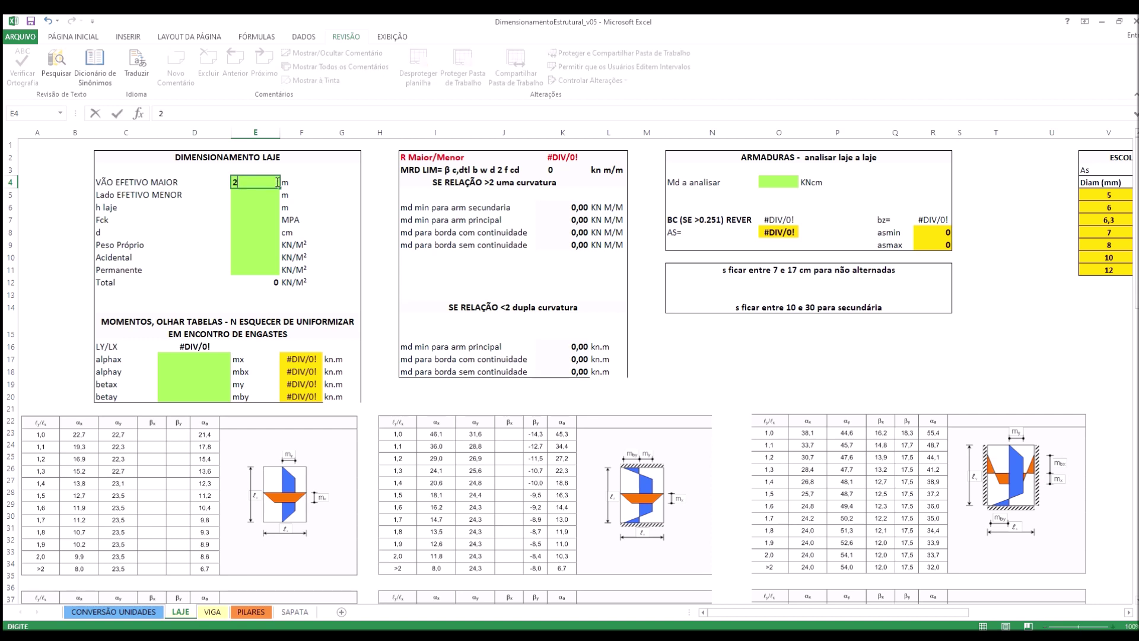
key("Return")
type("3")
key("Return")
key("Up")
key("Up")
type("3")
key("Return")
type("2")
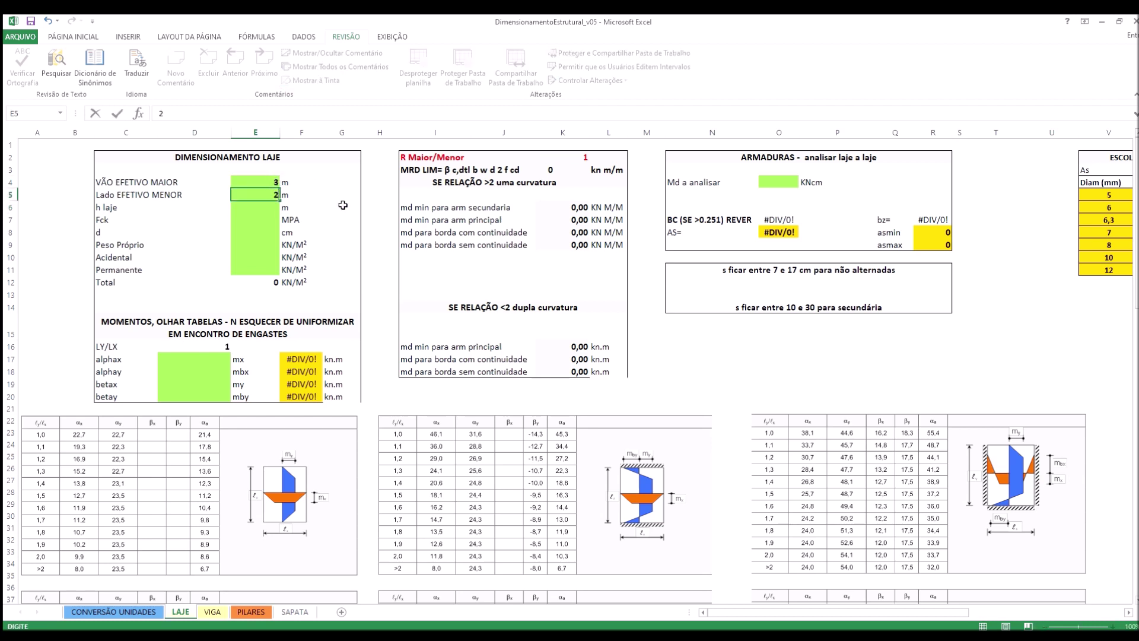
key("Return")
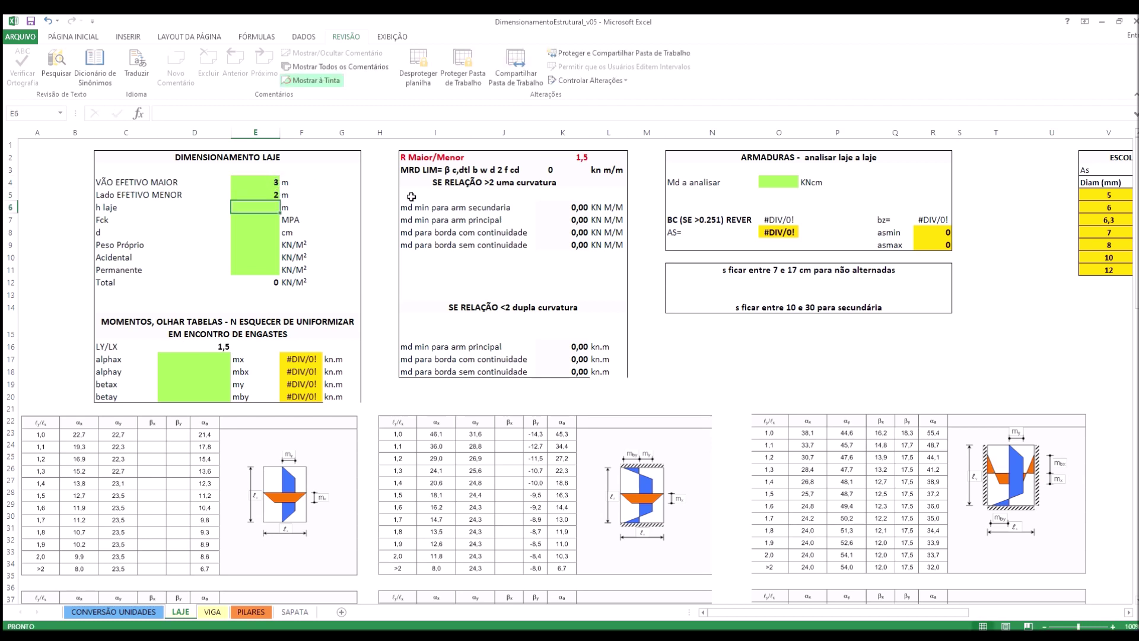
Step: Set the slab thickness to 0,1 m and Fck to 25 MPa
type("0,1")
key("Return")
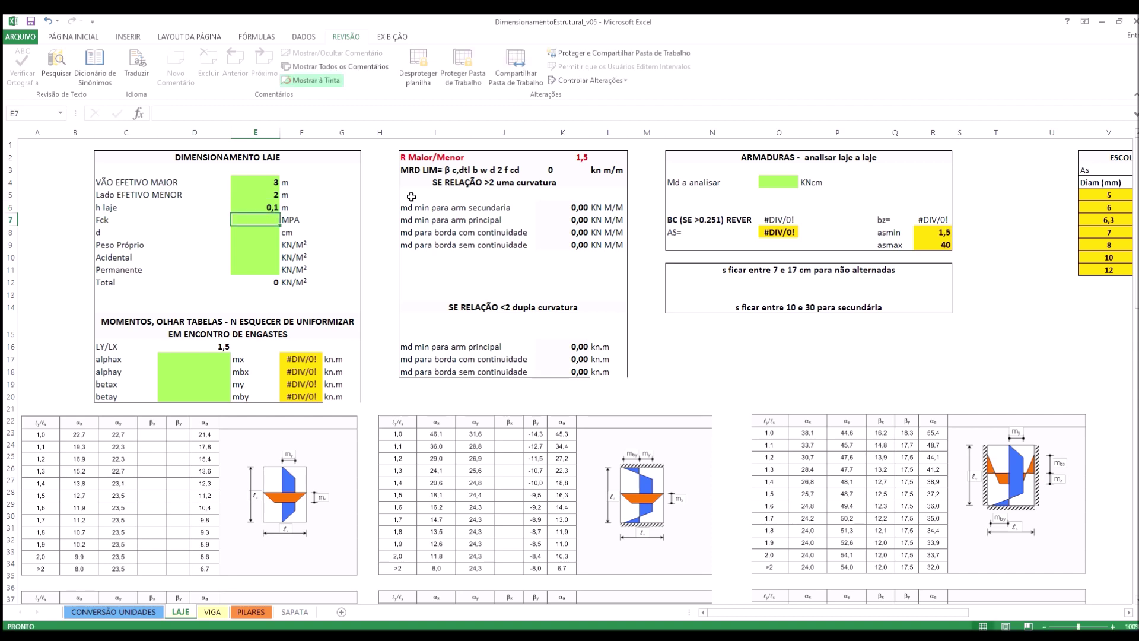
type("25")
key("Return")
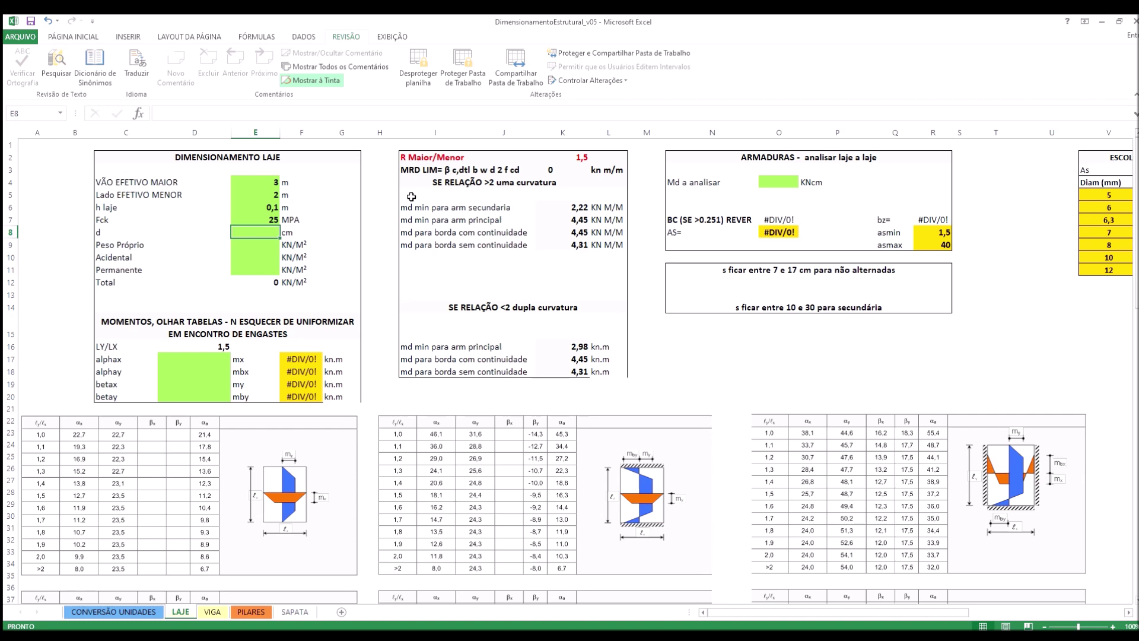
Step: Set the effective depth d to 7 cm
key("Up")
key("Down")
key("Up")
key("Up")
key("Down")
key("Down")
type("7")
key("Return")
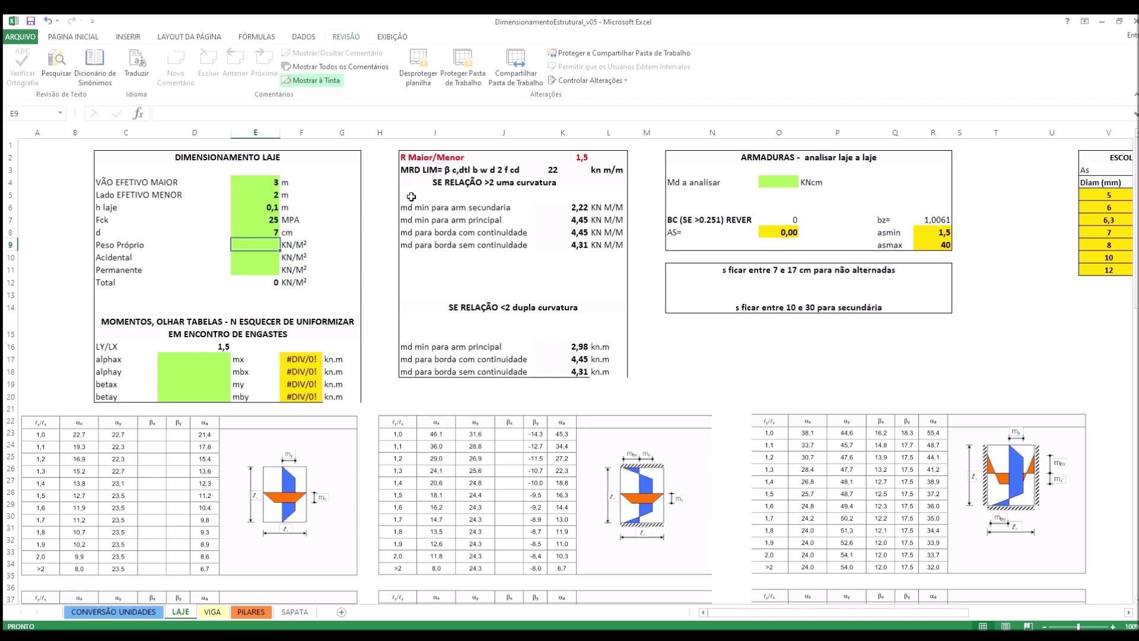
Step: Enter own-weight, live and permanent loads of 2 KN/m² each, totalling 8,4
type("2")
key("Return")
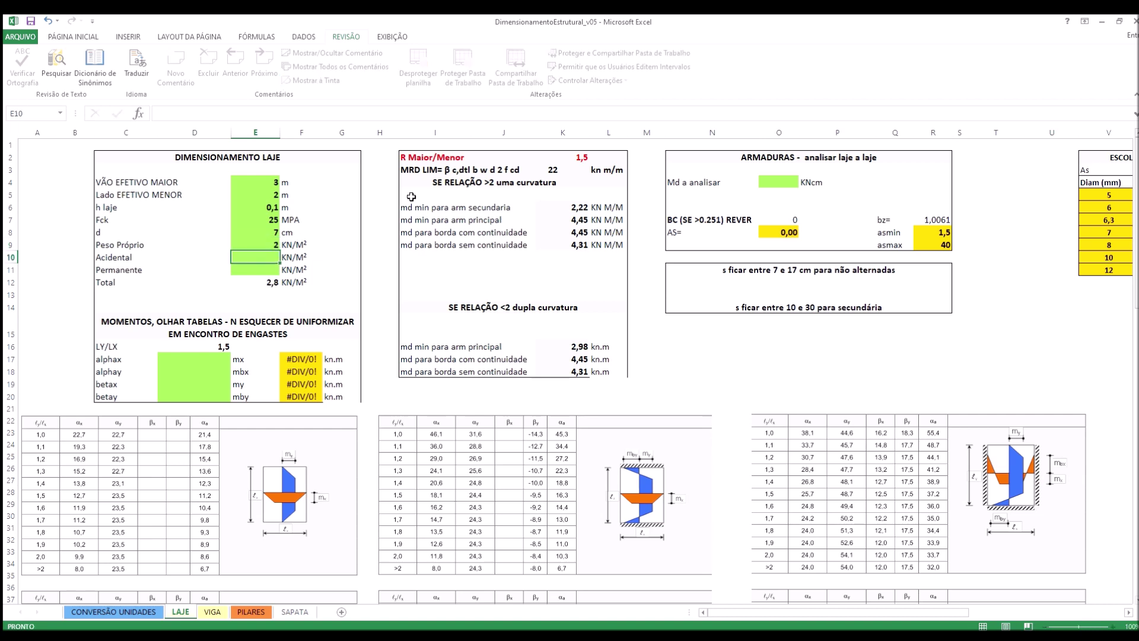
type("2")
key("Return")
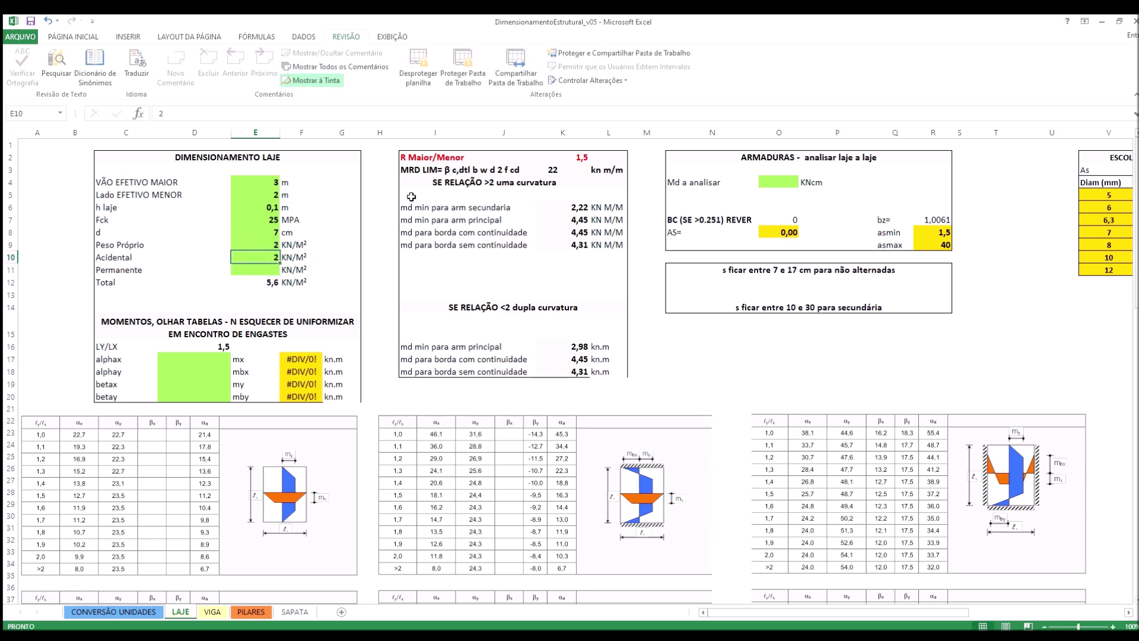
type("2")
key("ctrl+Return")
key("Up")
scroll(333, 361, "down", 5)
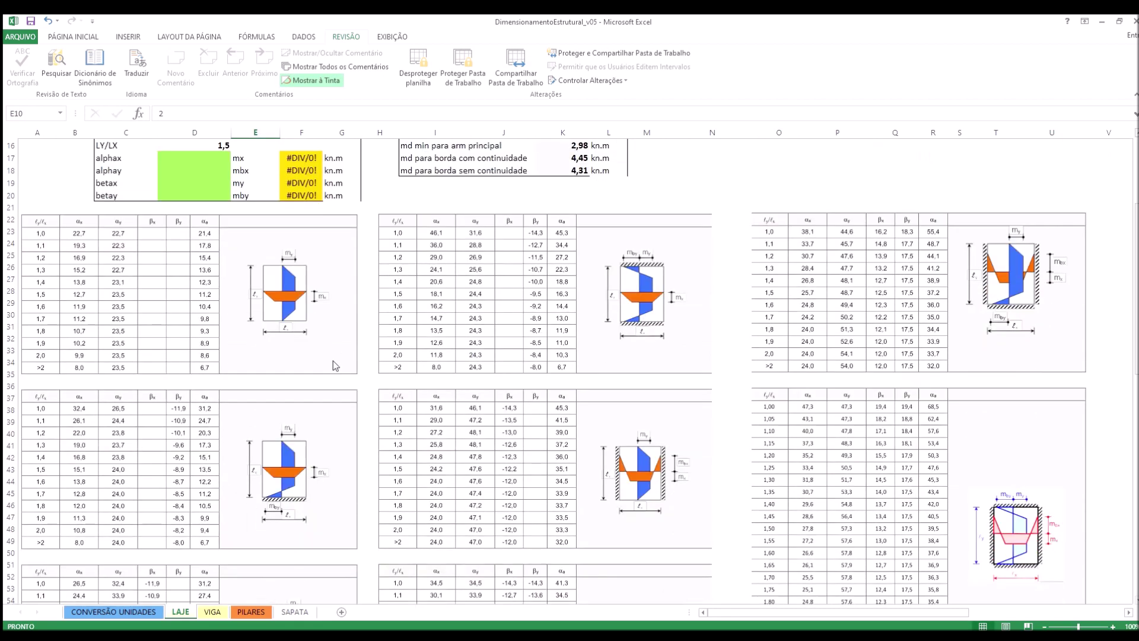
scroll(331, 362, "down", 2)
scroll(329, 364, "down", 1)
scroll(446, 368, "down", 2)
scroll(565, 375, "up", 4)
scroll(566, 375, "up", 2)
scroll(276, 377, "up", 1)
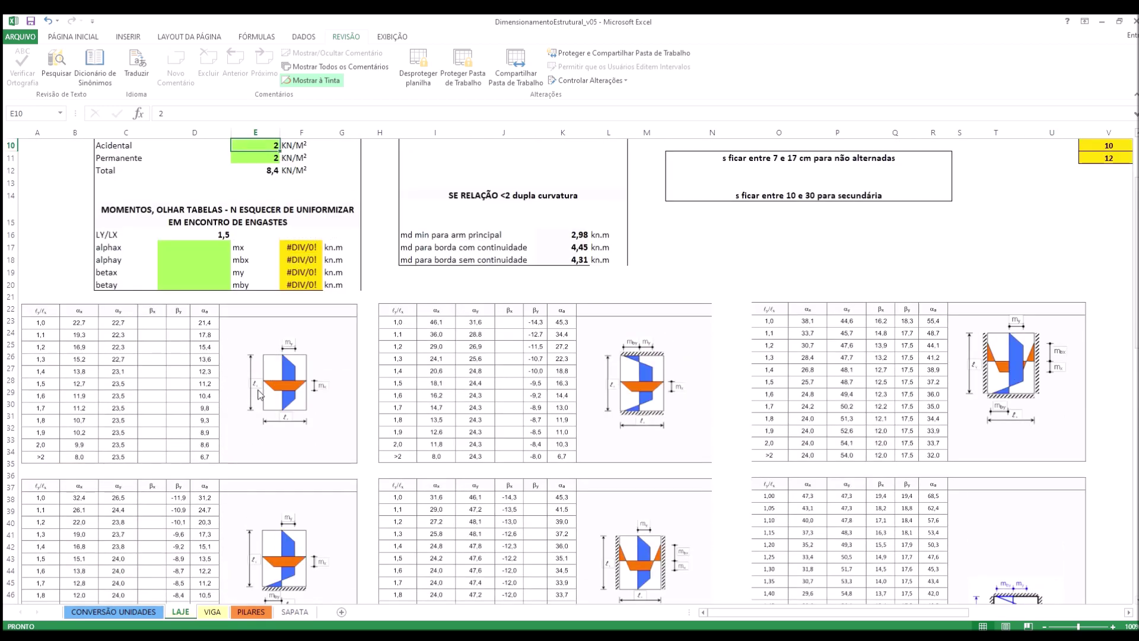
scroll(599, 392, "down", 1)
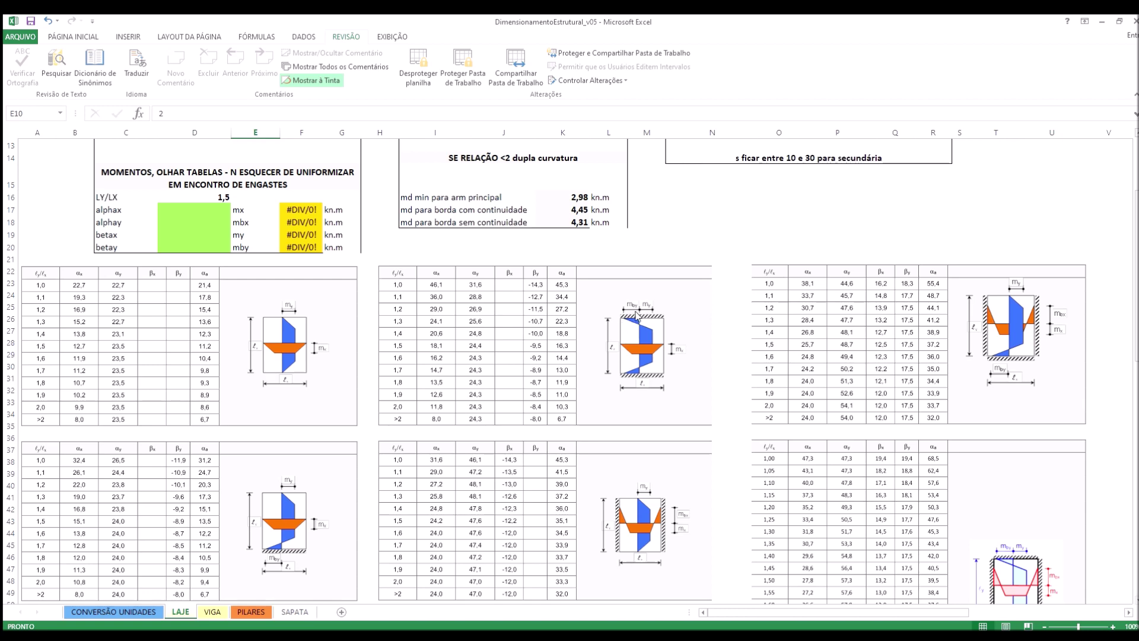
scroll(648, 368, "down", 2)
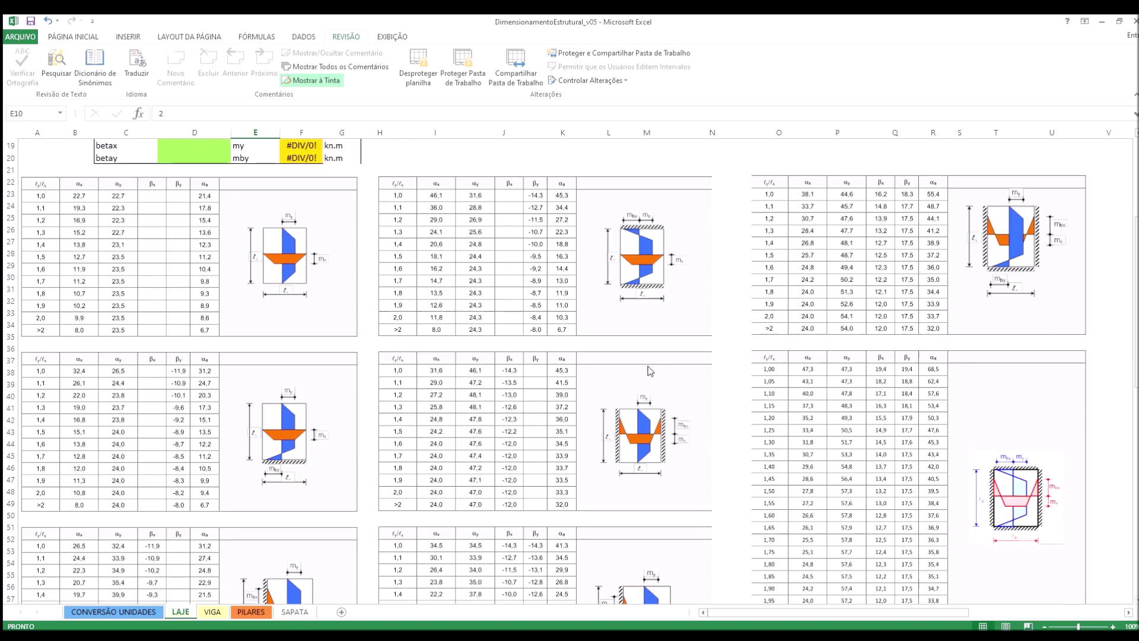
scroll(749, 382, "down", 2)
scroll(845, 339, "down", 2)
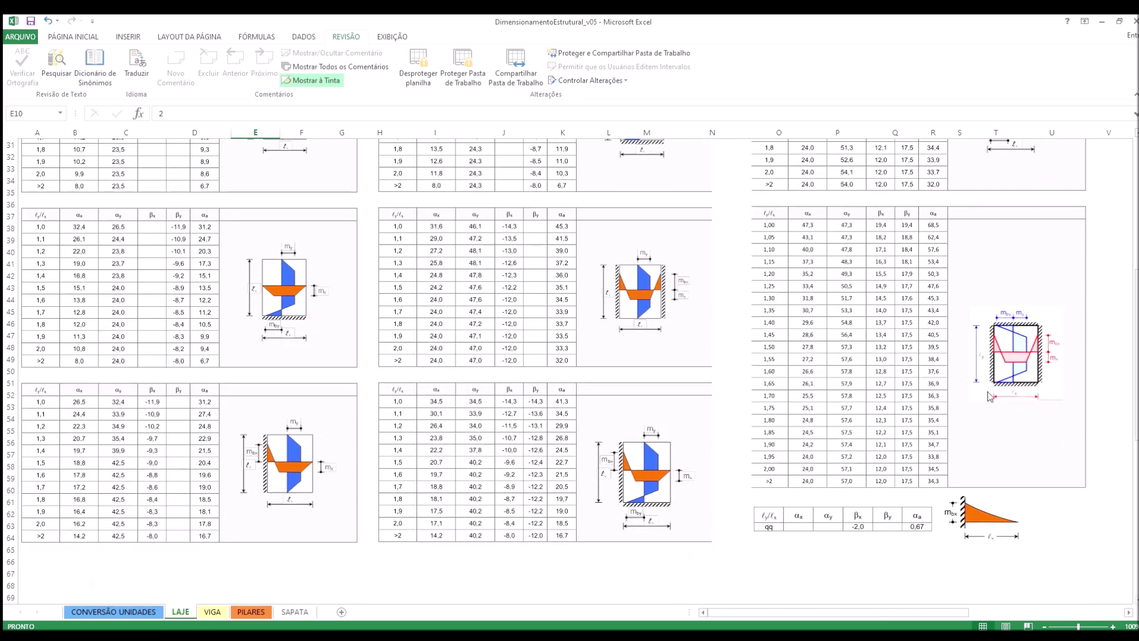
scroll(967, 502, "up", 1)
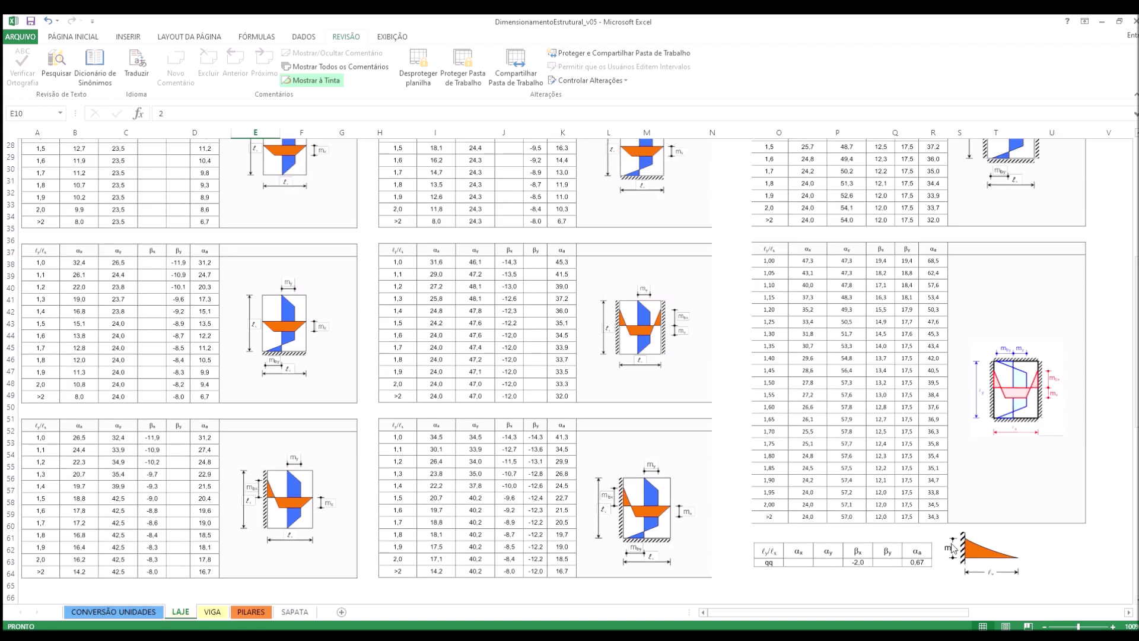
scroll(961, 555, "up", 1)
scroll(961, 555, "up", 1)
scroll(373, 508, "up", 3)
scroll(295, 451, "up", 3)
scroll(309, 457, "down", 3)
scroll(248, 376, "up", 4)
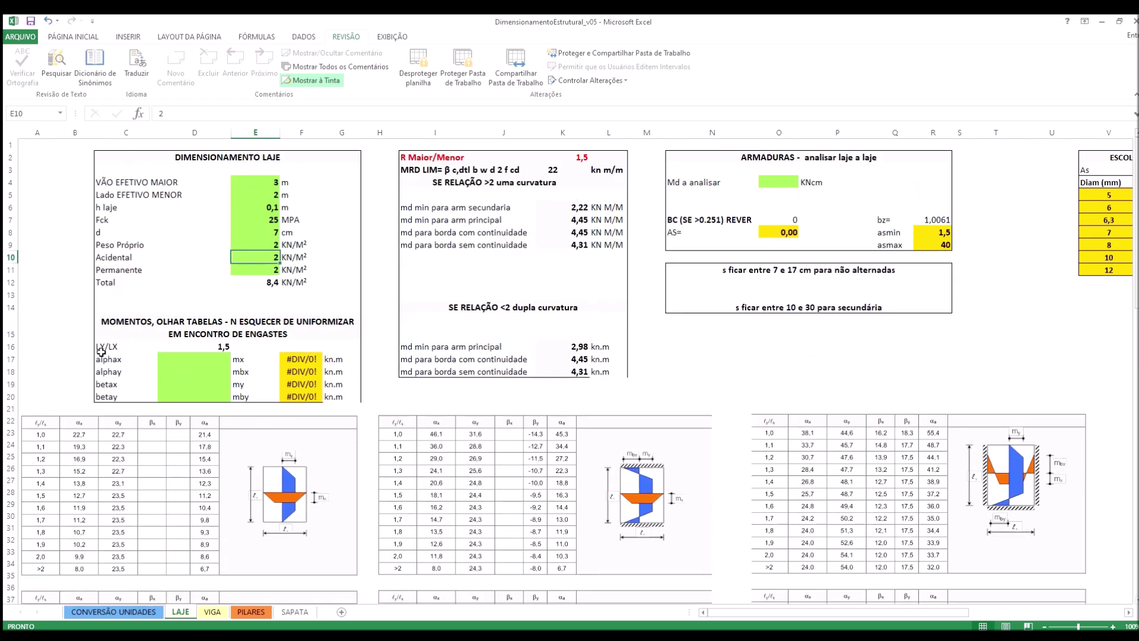
scroll(223, 355, "down", 1)
scroll(223, 355, "down", 2)
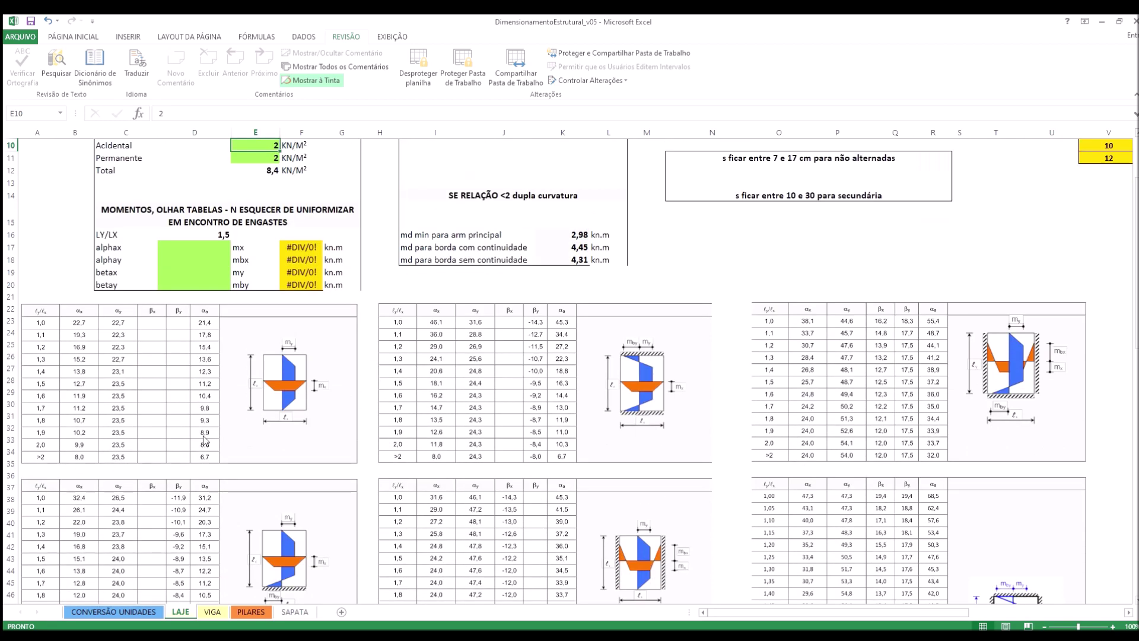
scroll(259, 322, "up", 3)
scroll(223, 335, "down", 1)
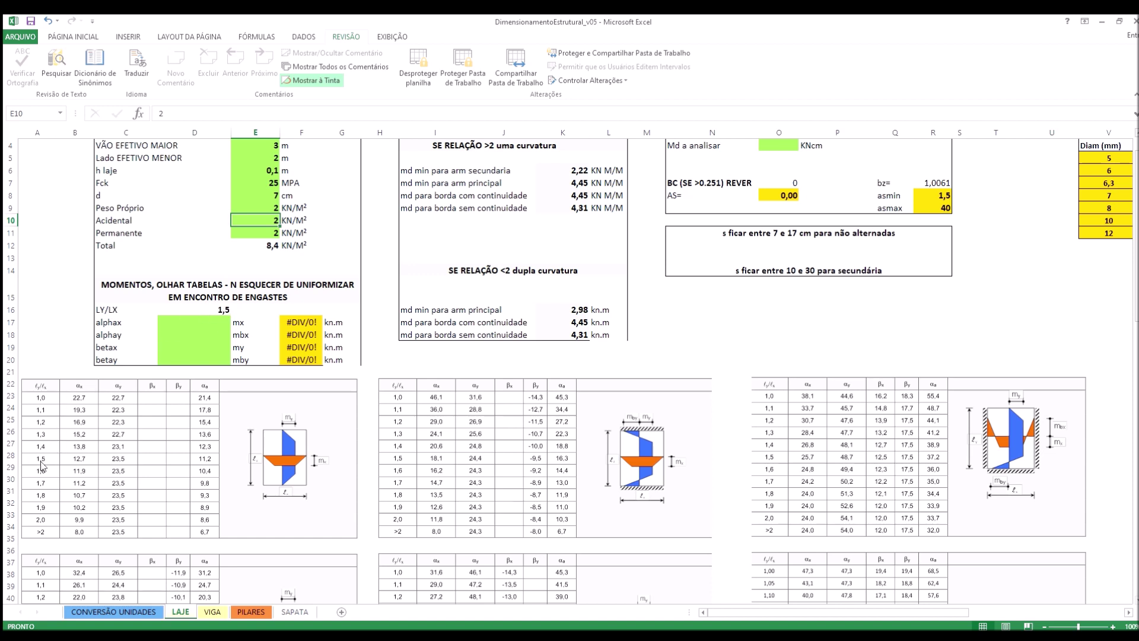
left_click(203, 324)
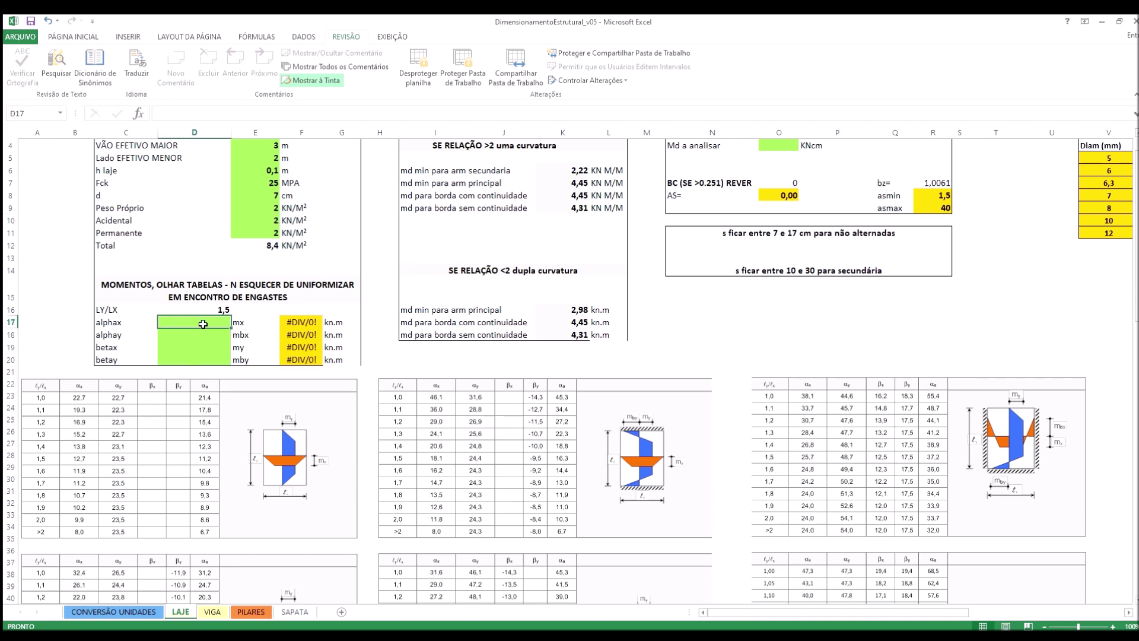
Step: Enter alphax 12,7 and alphay 23,5, giving mx 2,65 and mbx 1,43 kN.m
type("12,")
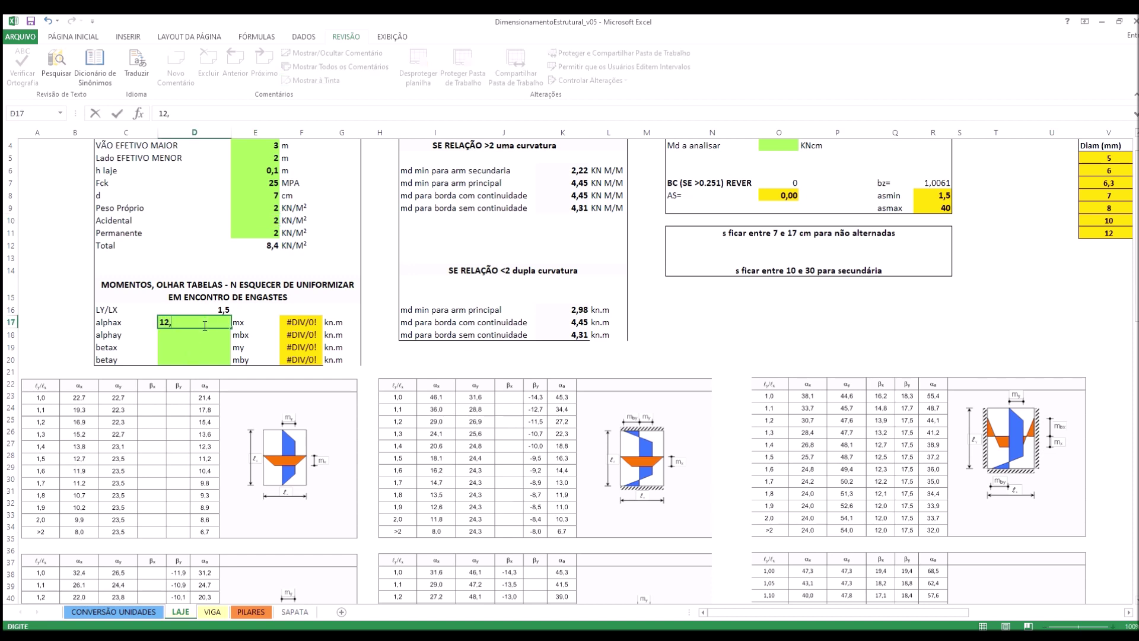
type("7")
key("Return")
type("23,")
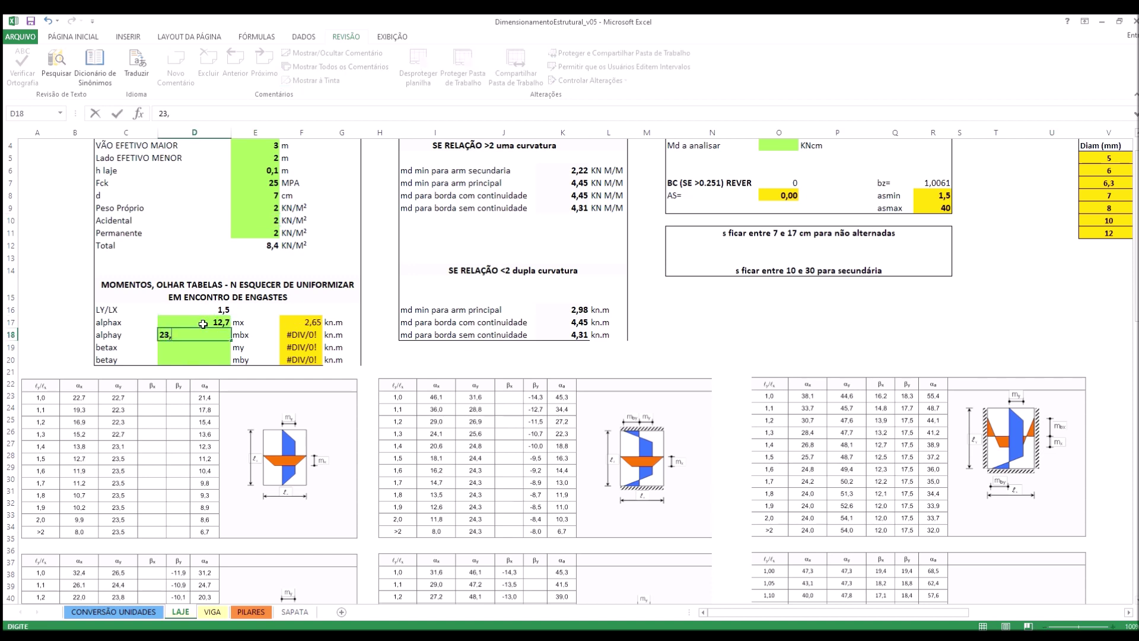
key("Return")
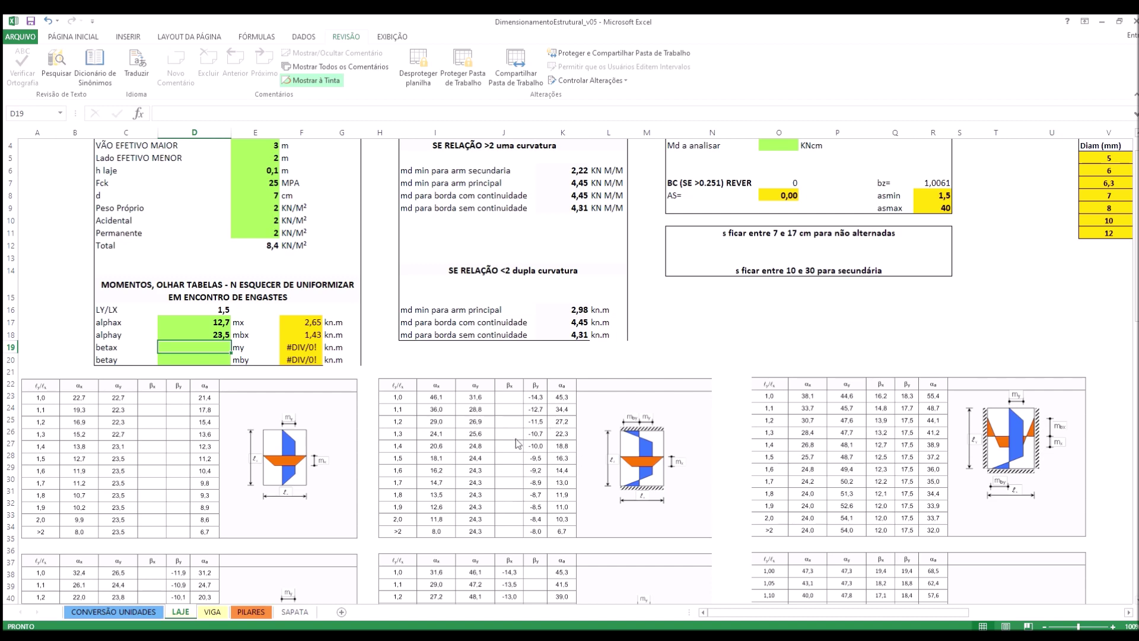
scroll(526, 442, "down", 2)
scroll(526, 442, "down", 6)
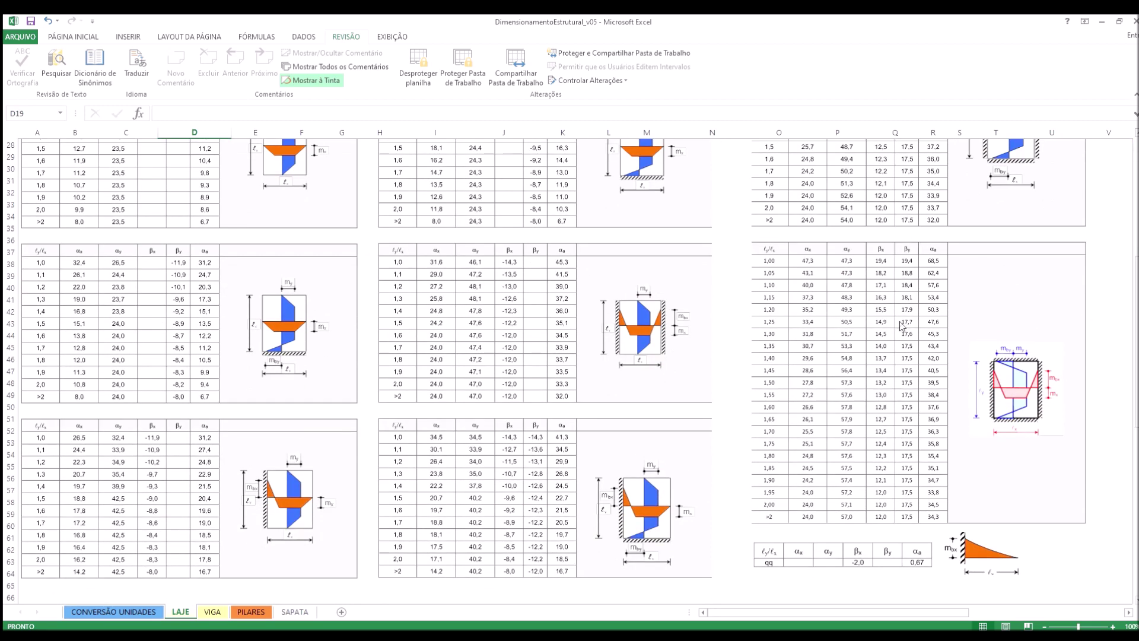
scroll(817, 423, "up", 5)
scroll(818, 423, "up", 2)
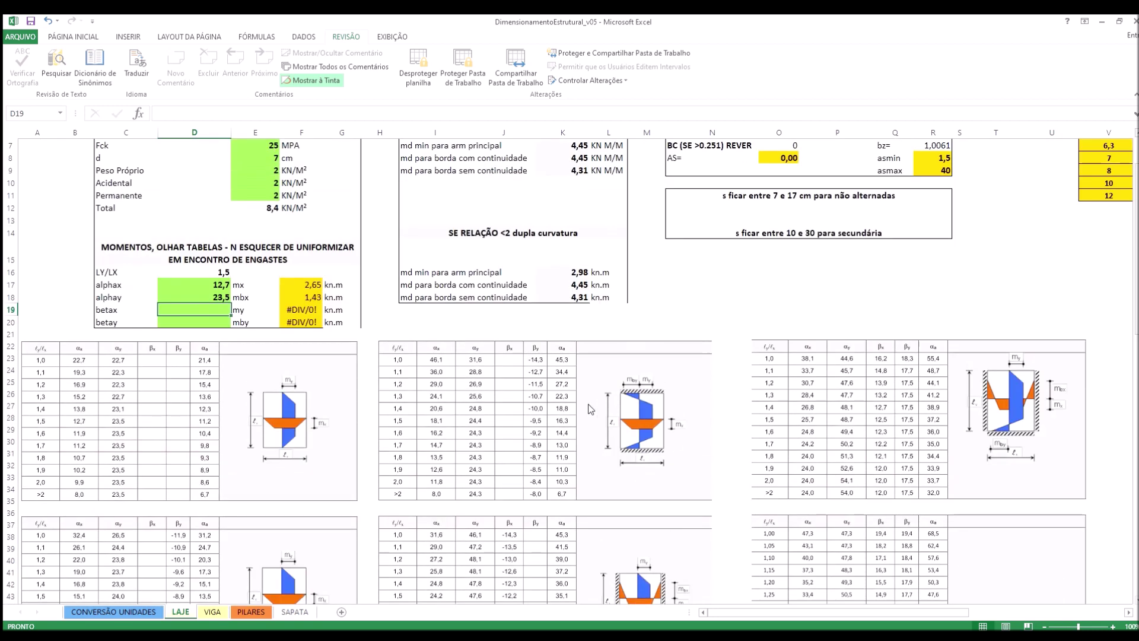
scroll(200, 314, "up", 2)
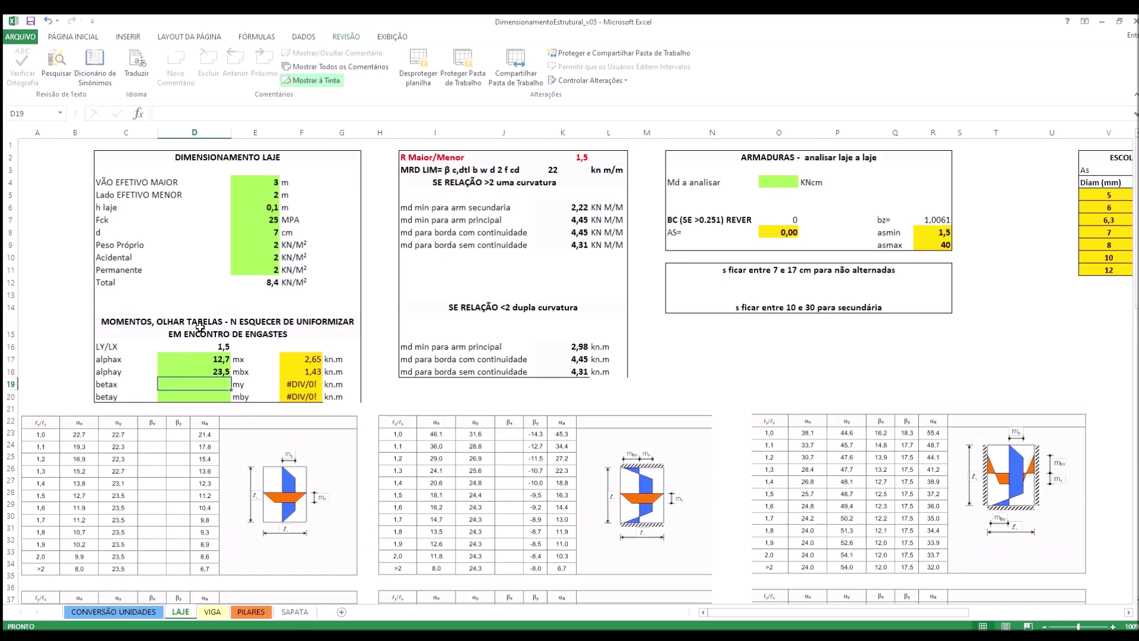
scroll(159, 446, "down", 1)
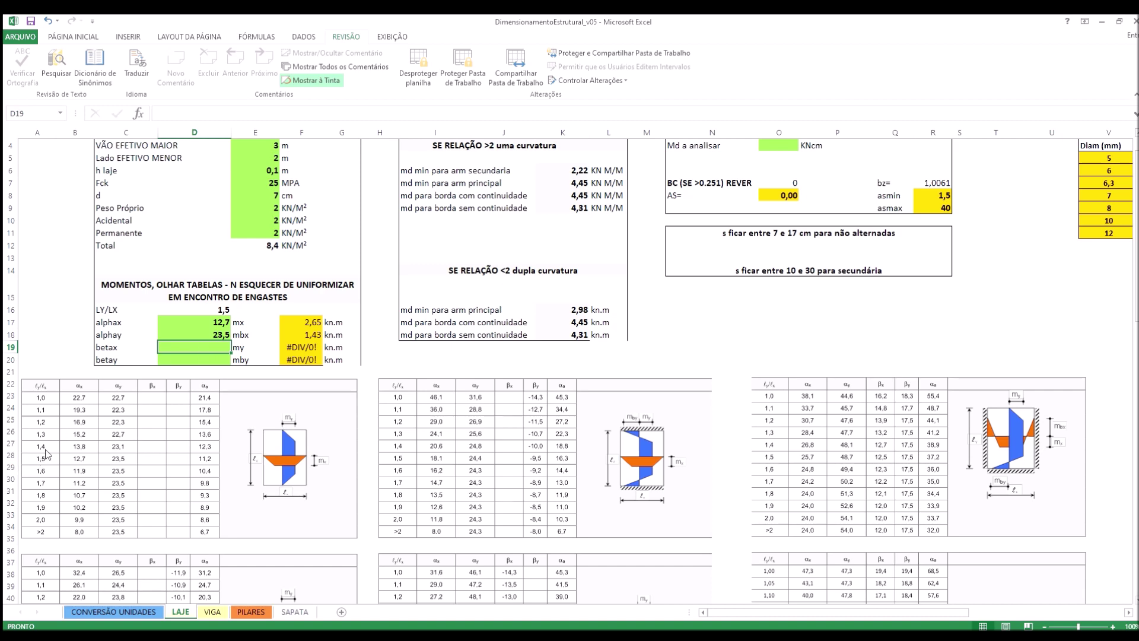
scroll(46, 455, "up", 1)
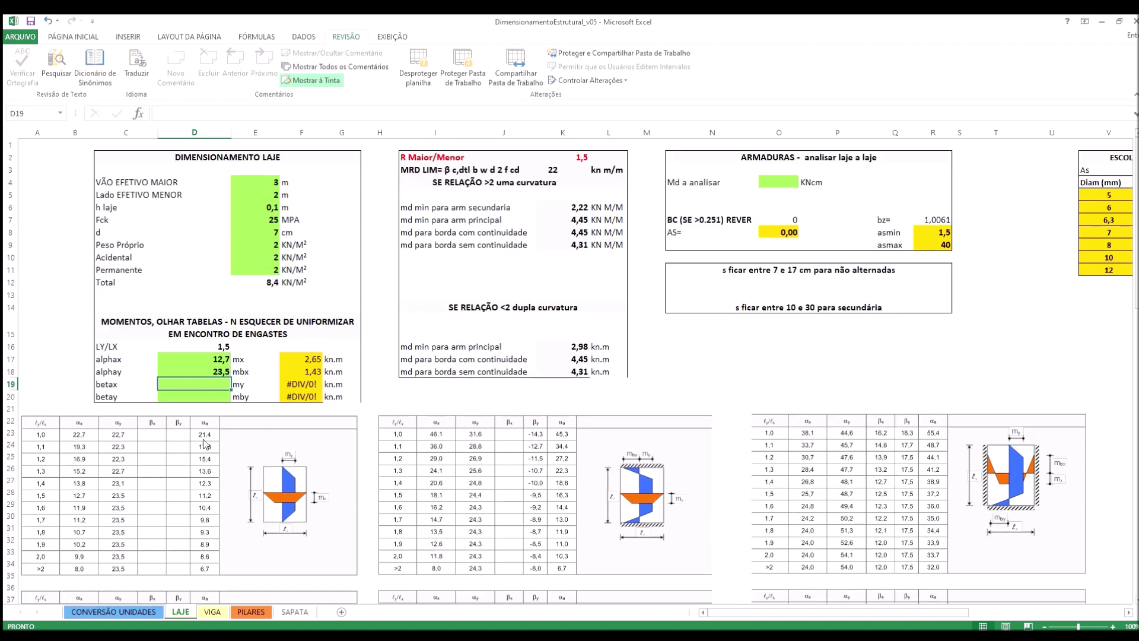
scroll(356, 359, "down", 1)
scroll(331, 394, "down", 2)
scroll(312, 357, "down", 8)
scroll(240, 354, "up", 8)
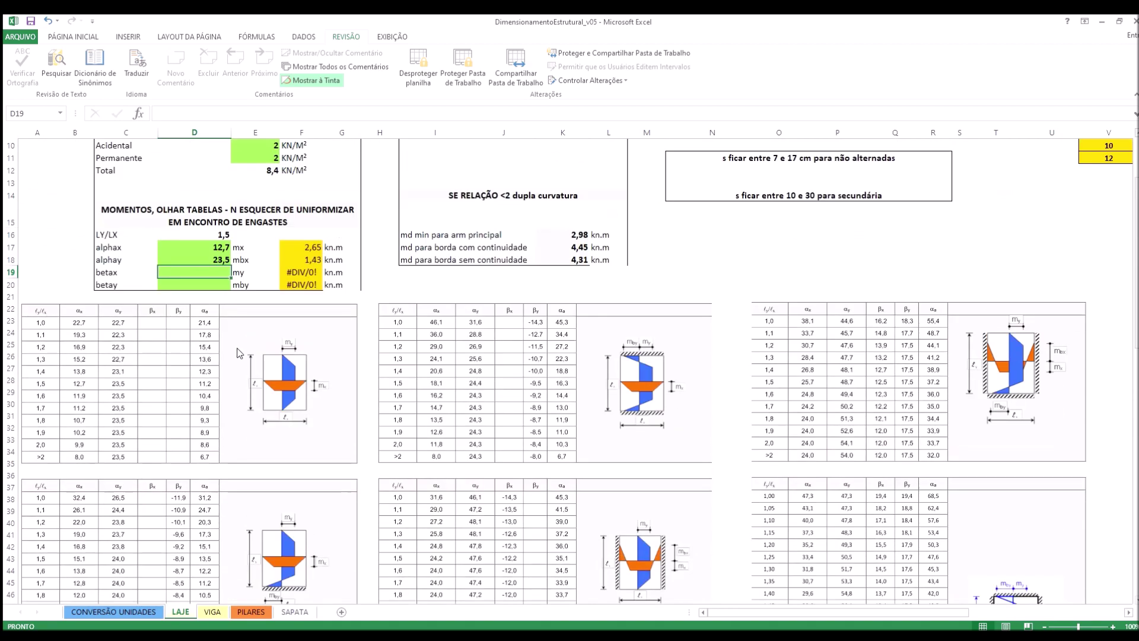
scroll(172, 338, "down", 3)
scroll(823, 335, "down", 3)
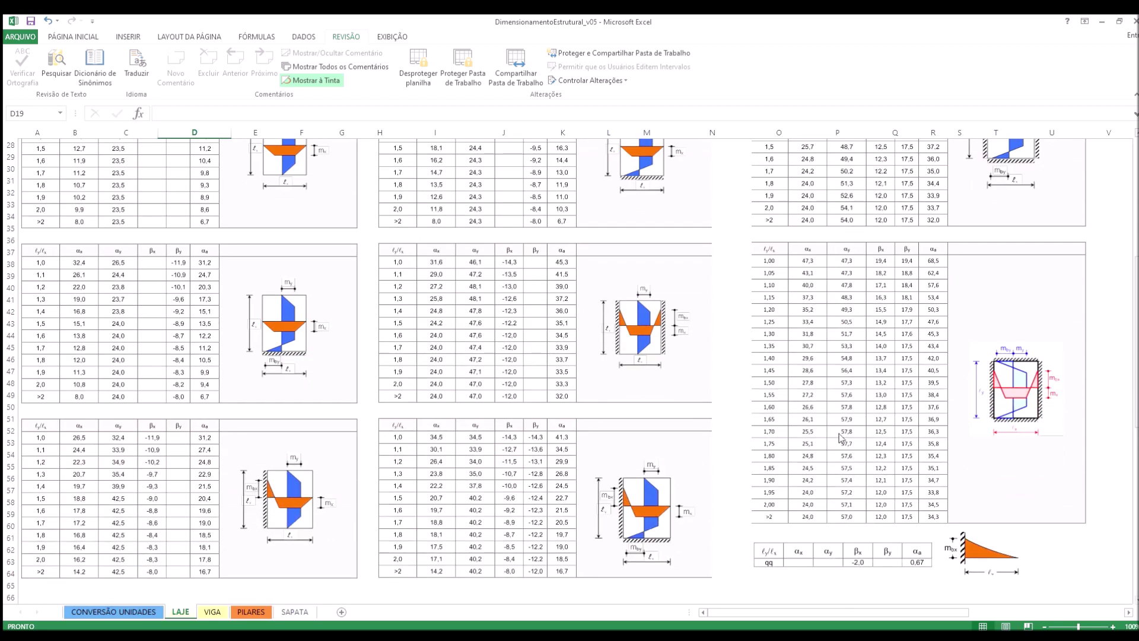
scroll(546, 421, "up", 4)
scroll(543, 421, "up", 4)
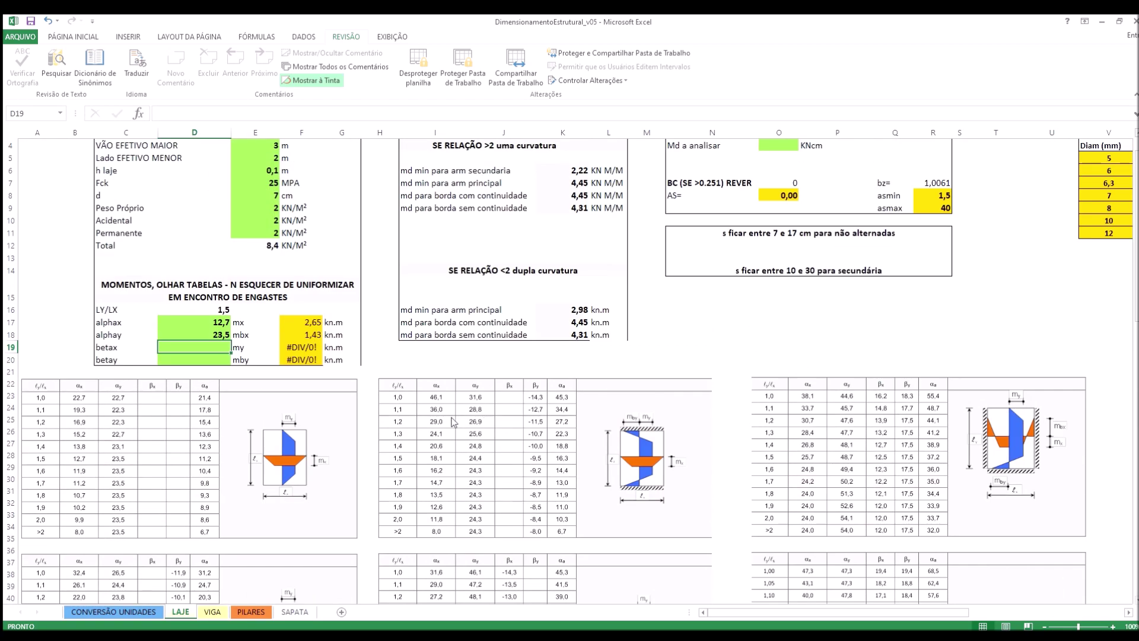
scroll(452, 421, "up", 1)
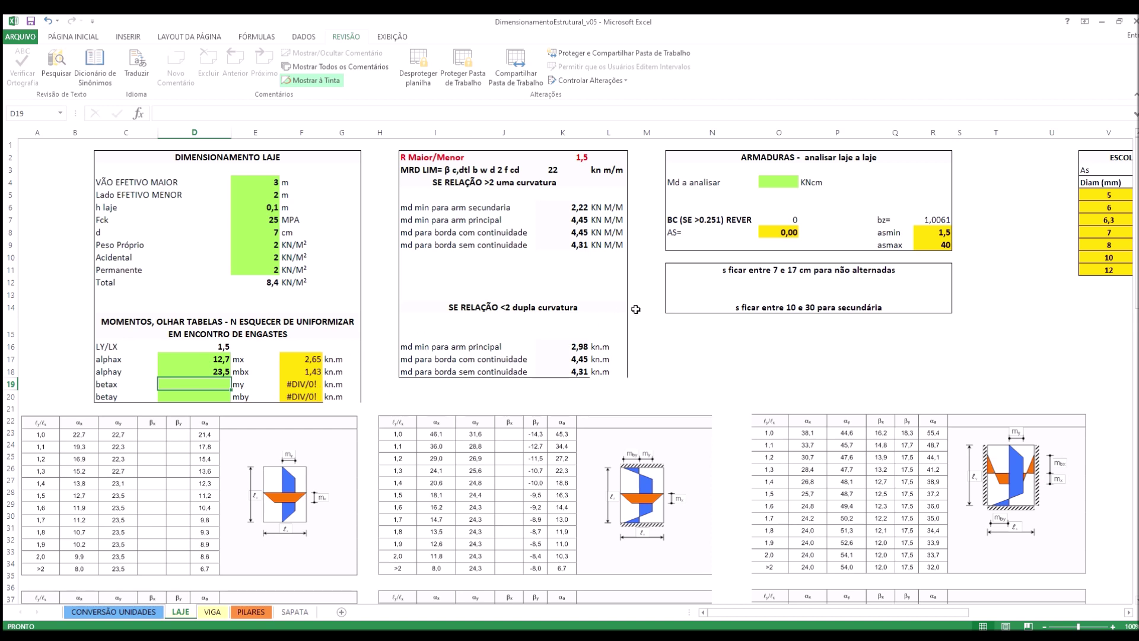
left_click(787, 181)
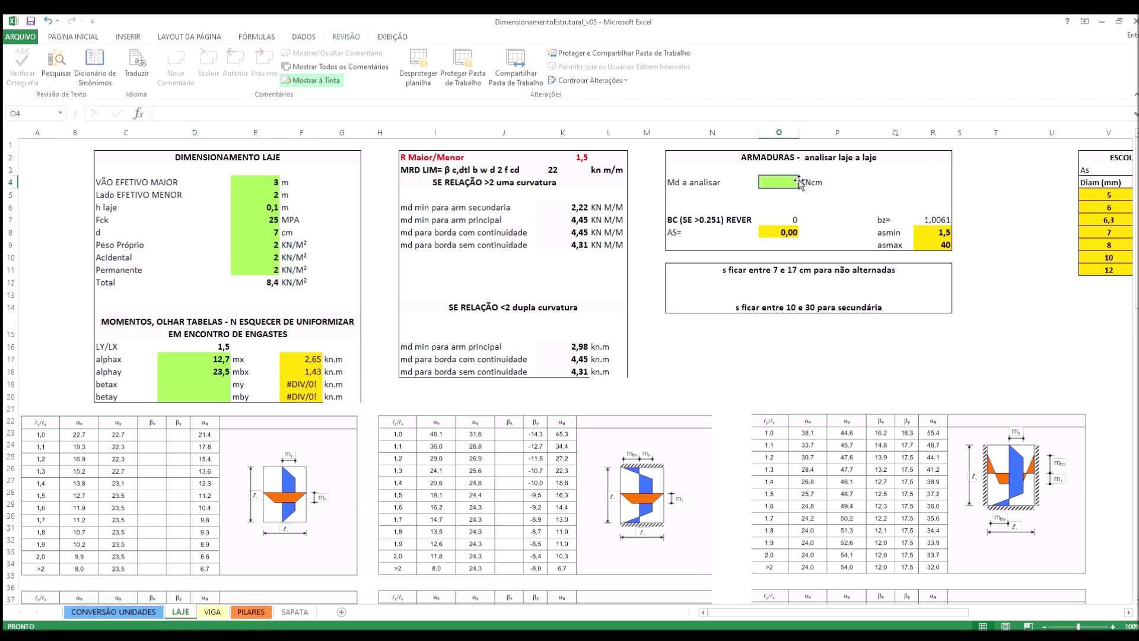
Step: Enter Md 298 KNcm in O4 and review the resulting bar-choice table
type("298")
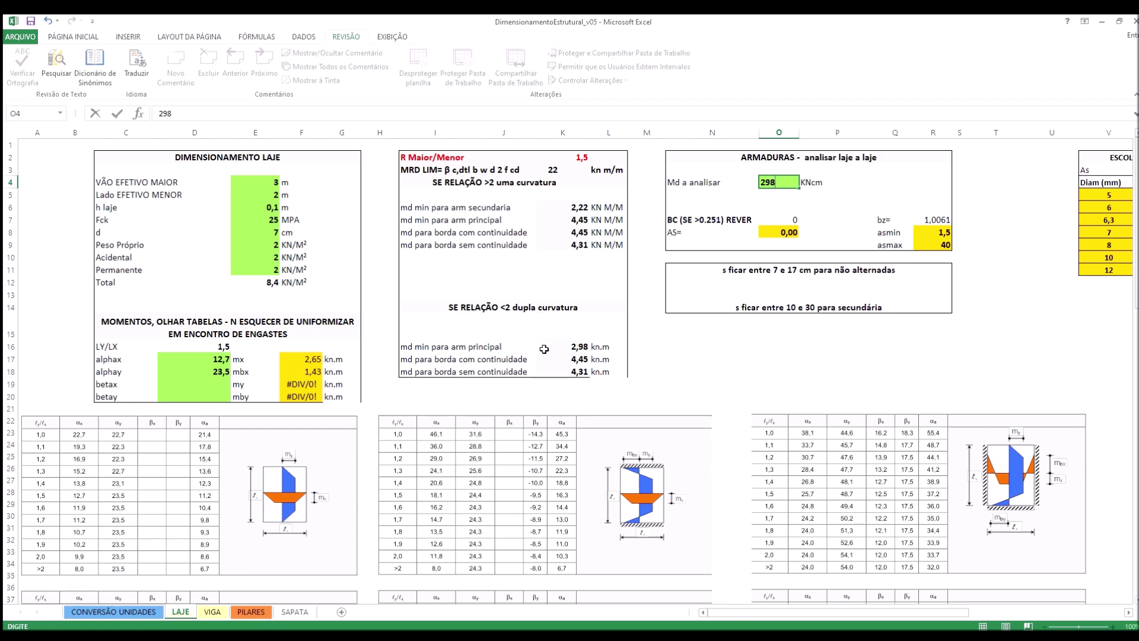
left_click(895, 359)
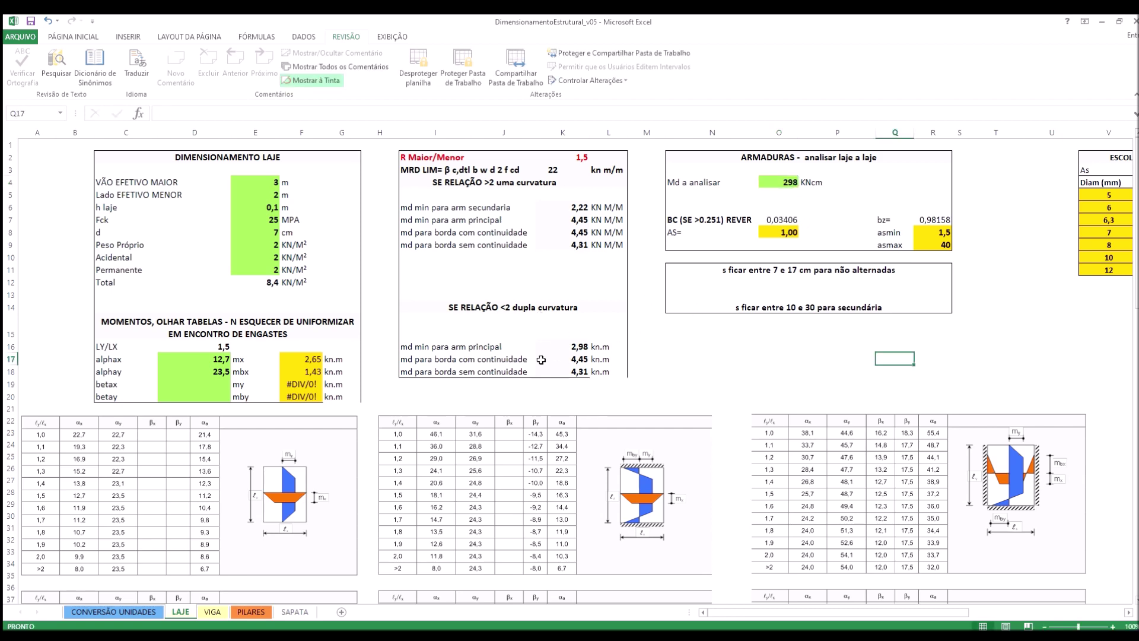
scroll(712, 416, "right", 1)
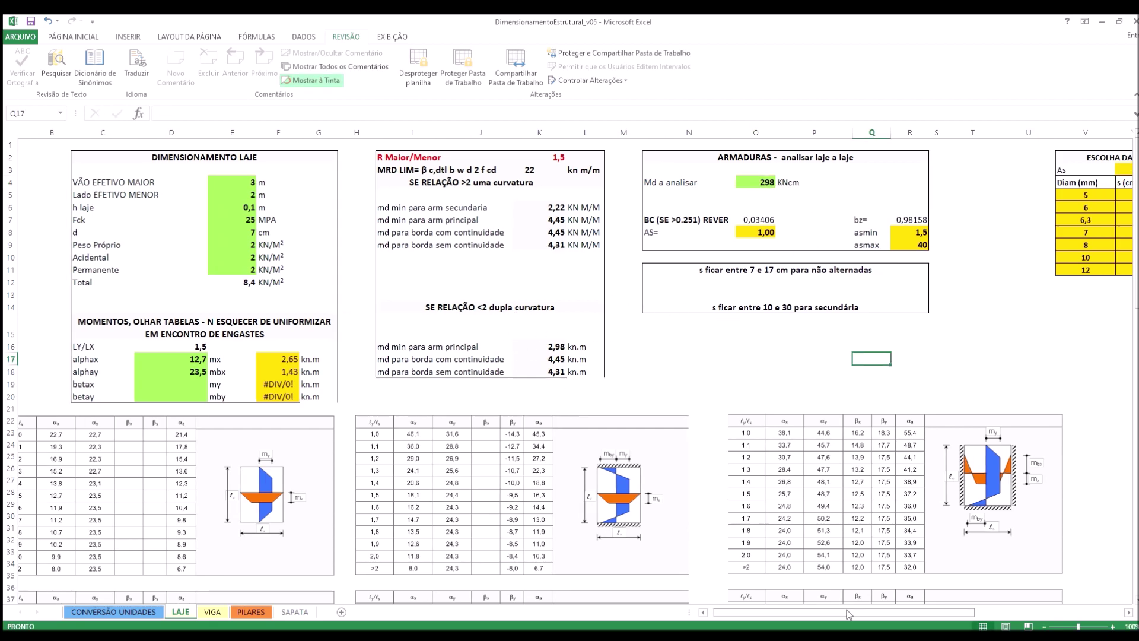
scroll(624, 297, "right", 2)
scroll(564, 250, "right", 2)
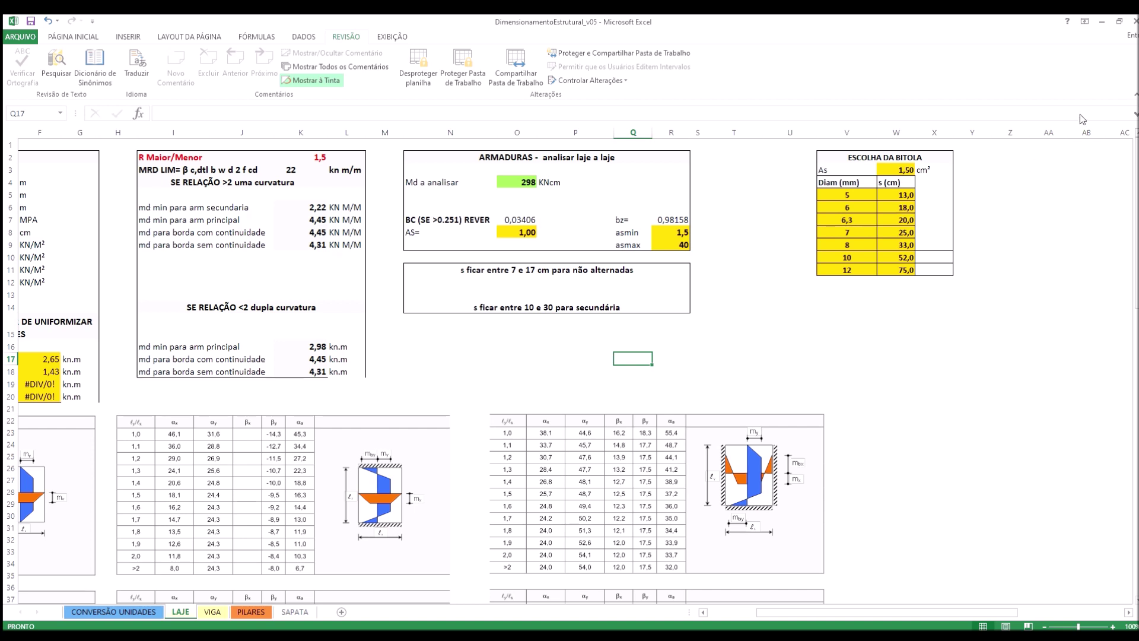
Step: On the VIGA sheet, set concrete to 25 MPA and steel to 500 MPA
key("ctrl+Page_Down")
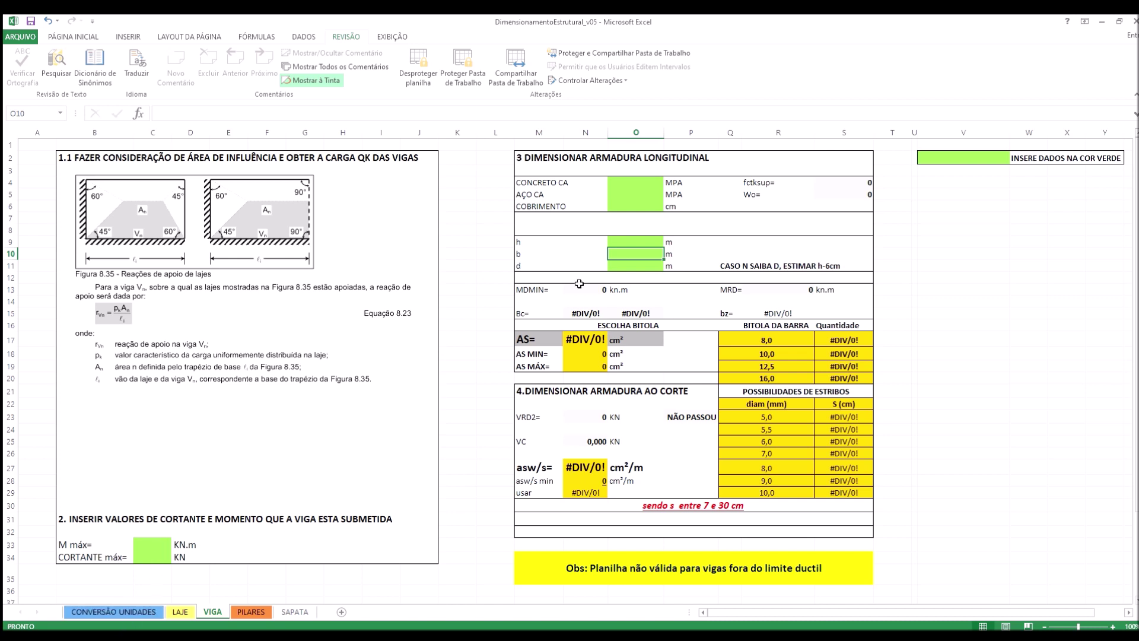
left_click(645, 184)
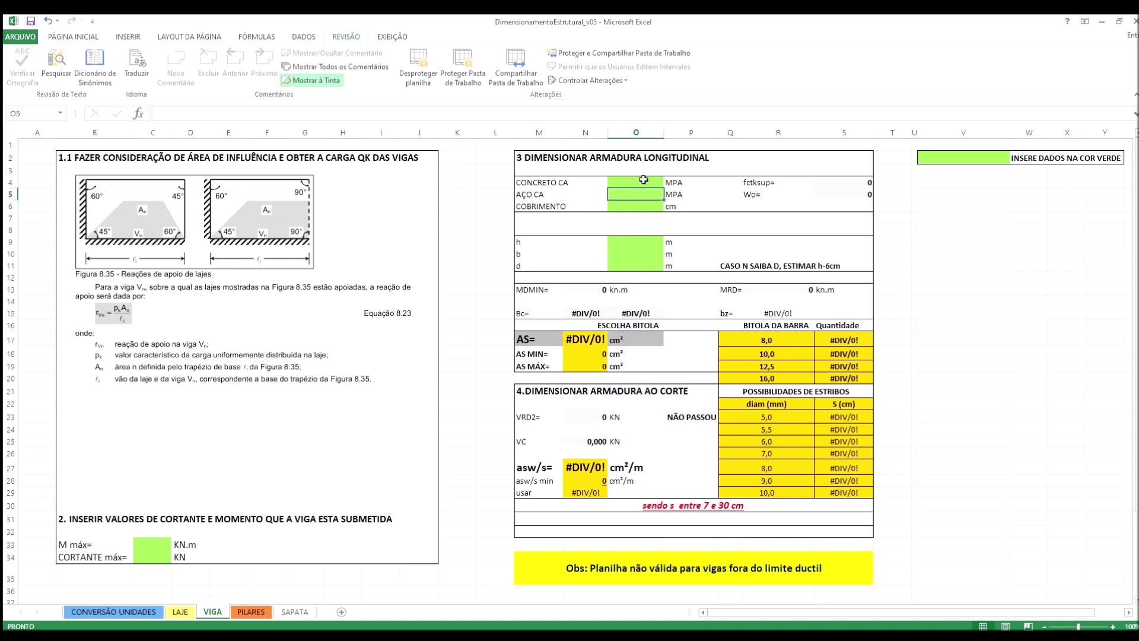
type("5")
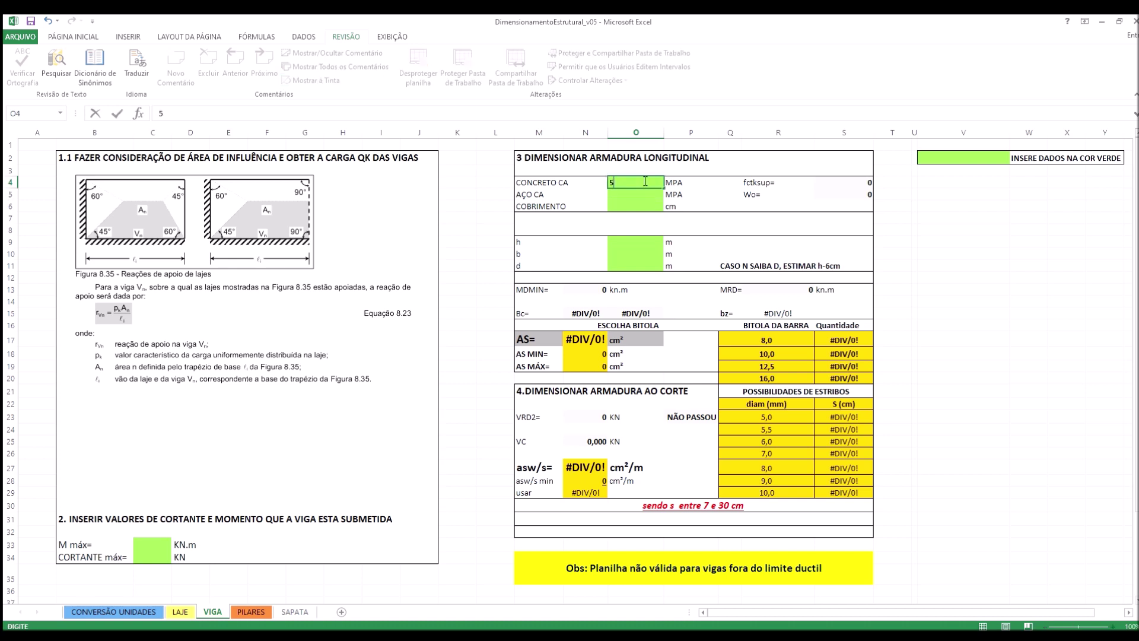
type("0")
key("Return")
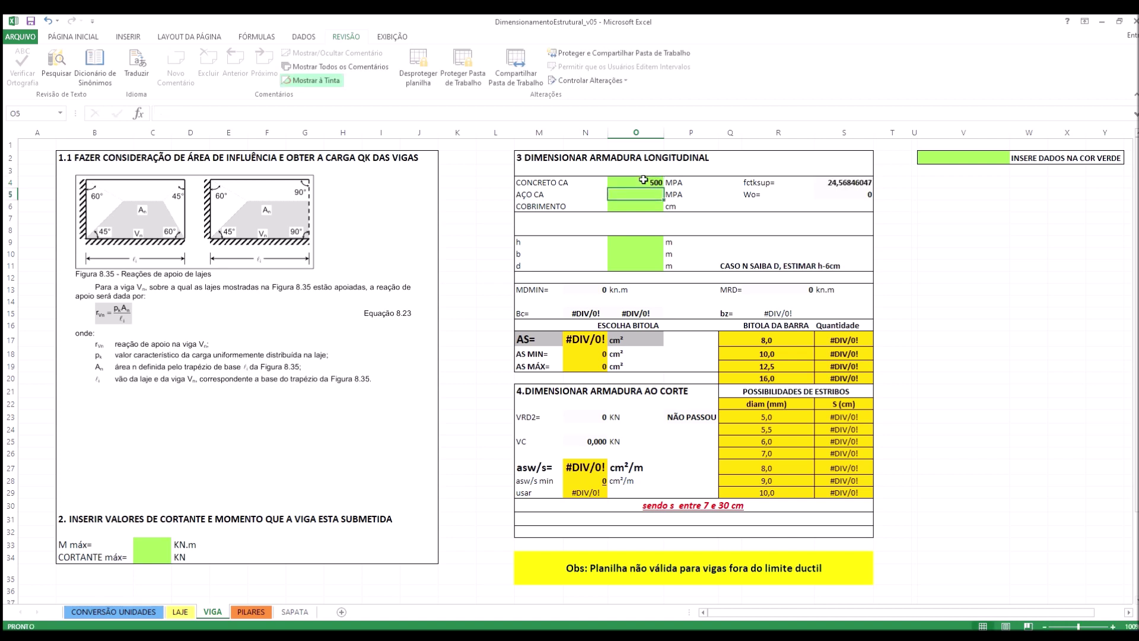
type("500")
left_click(645, 182)
type("25")
key("Return")
key("Return")
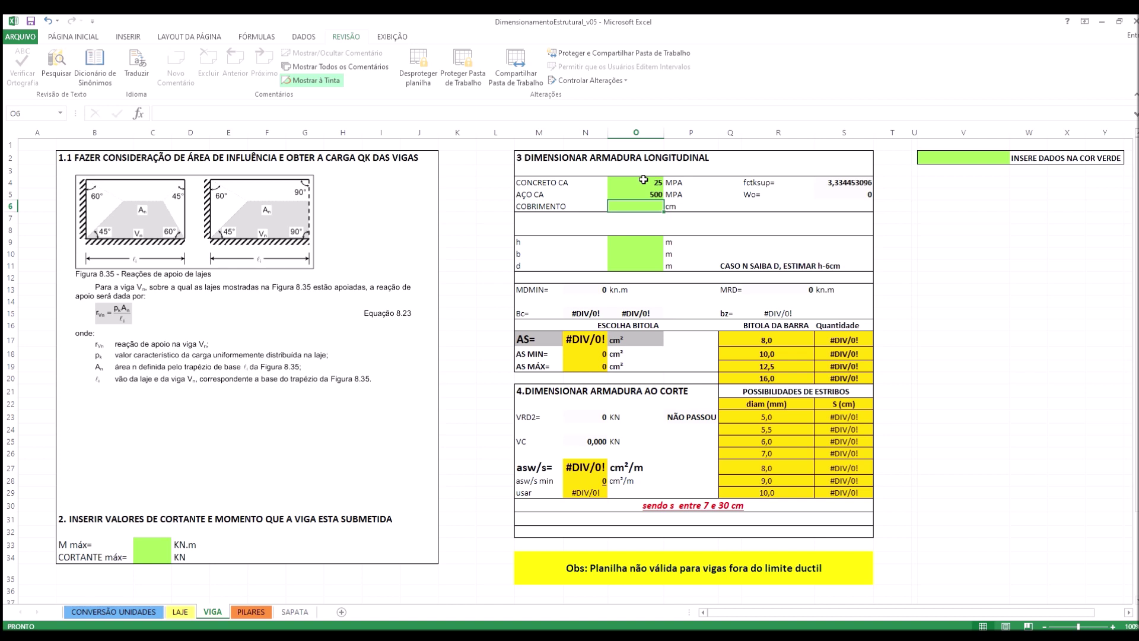
Step: Set the beam cover to 3 cm and height to 0,4 m
type("3")
key("Return")
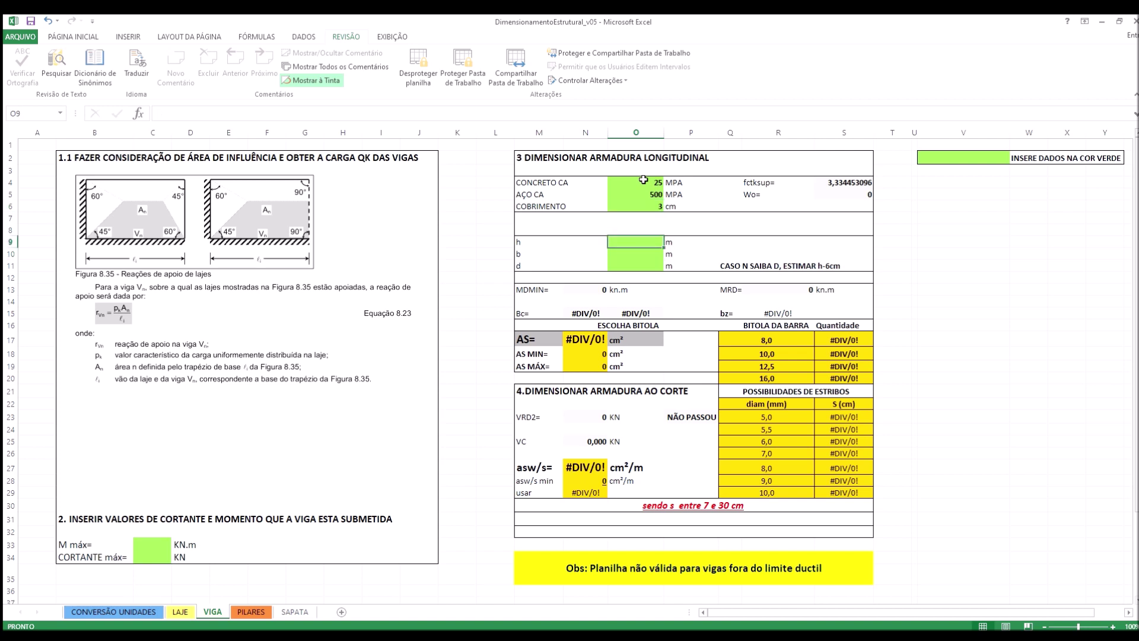
key("Down")
key("Up")
key("Down")
key("Down")
key("Up")
key("Up")
type("0,4")
key("Return")
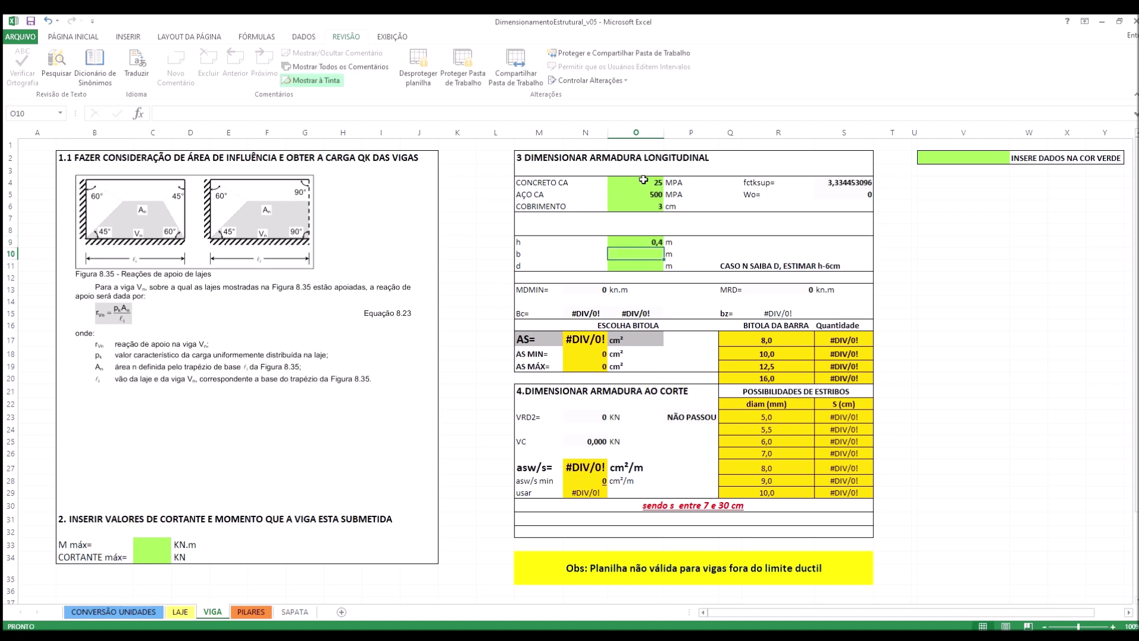
Step: Set the beam width to 0,15 m, giving MDMIN 10,67 kN.m
type("0,15")
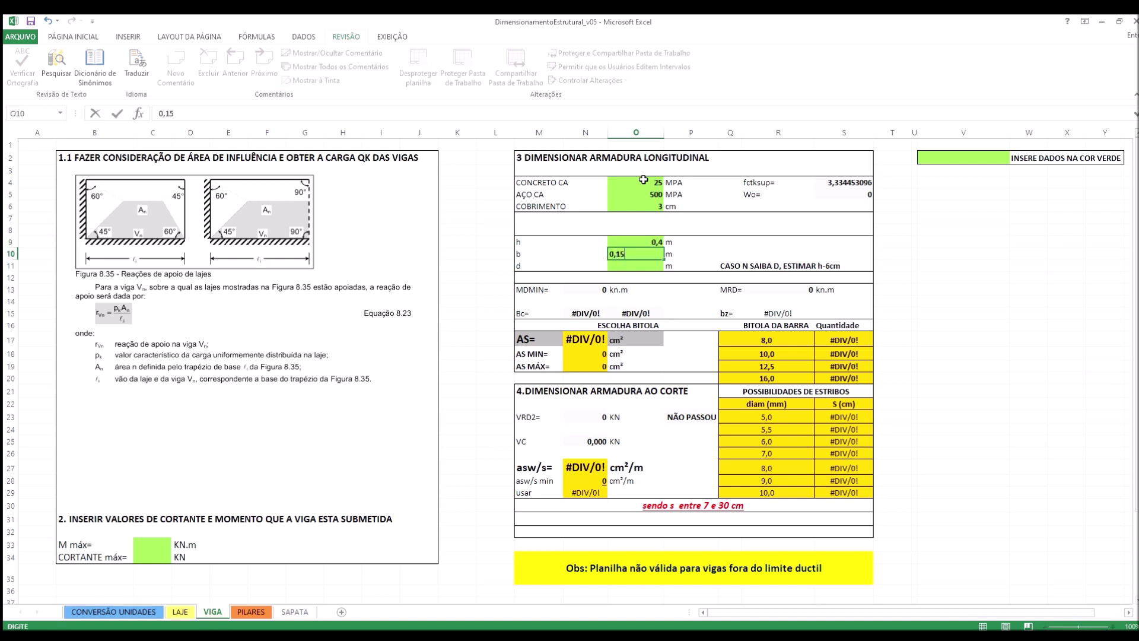
key("Up")
key("Down")
key("Down")
key("Up")
key("Up")
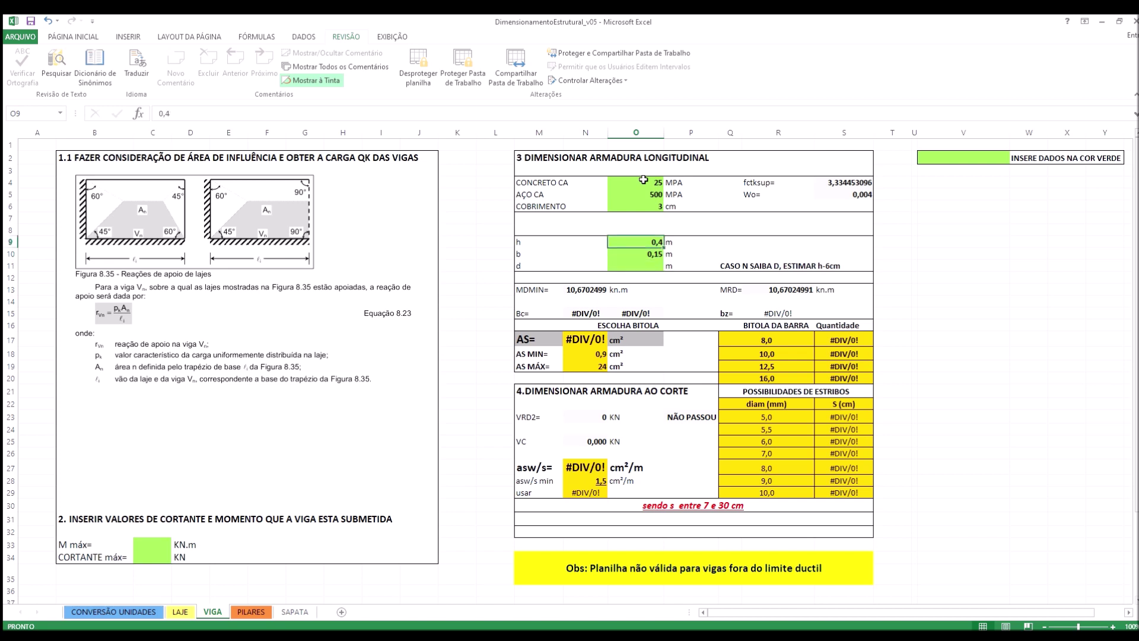
key("Down")
key("Down")
key("Up")
key("Down")
key("Up")
key("Up")
key("Down")
key("Down")
key("Up")
key("Up")
key("Down")
key("Down")
key("Up")
key("Up")
key("Down")
key("Down")
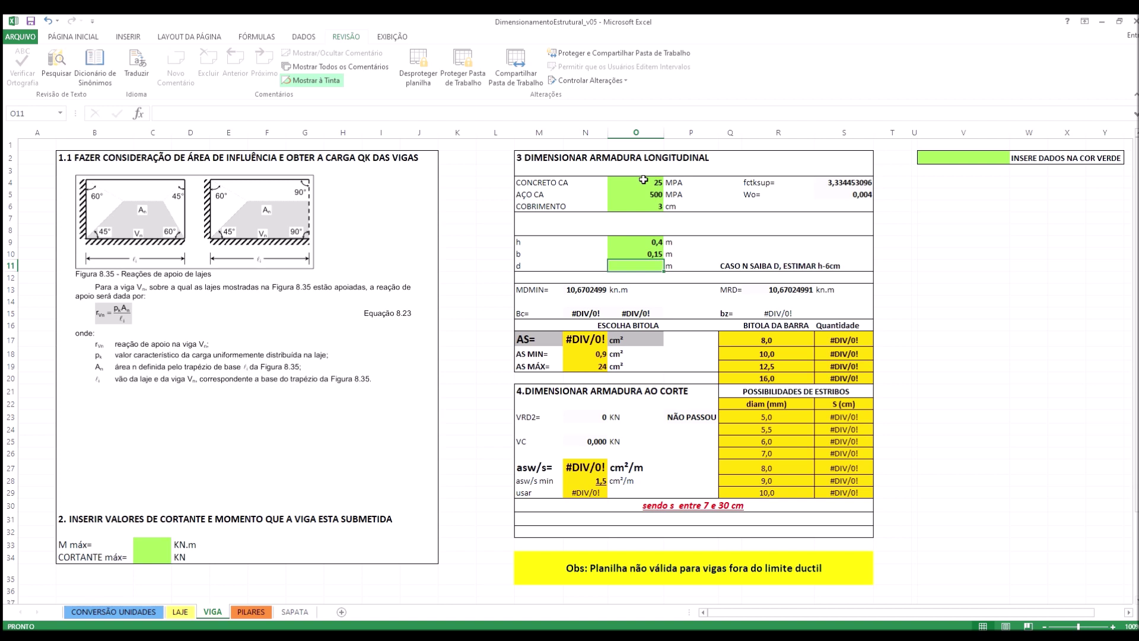
Step: Set effective depth d to 0,35 m, giving AS 0,89 cm² and VRD2 227,8125 KN
type("0,35")
key("ctrl+Return")
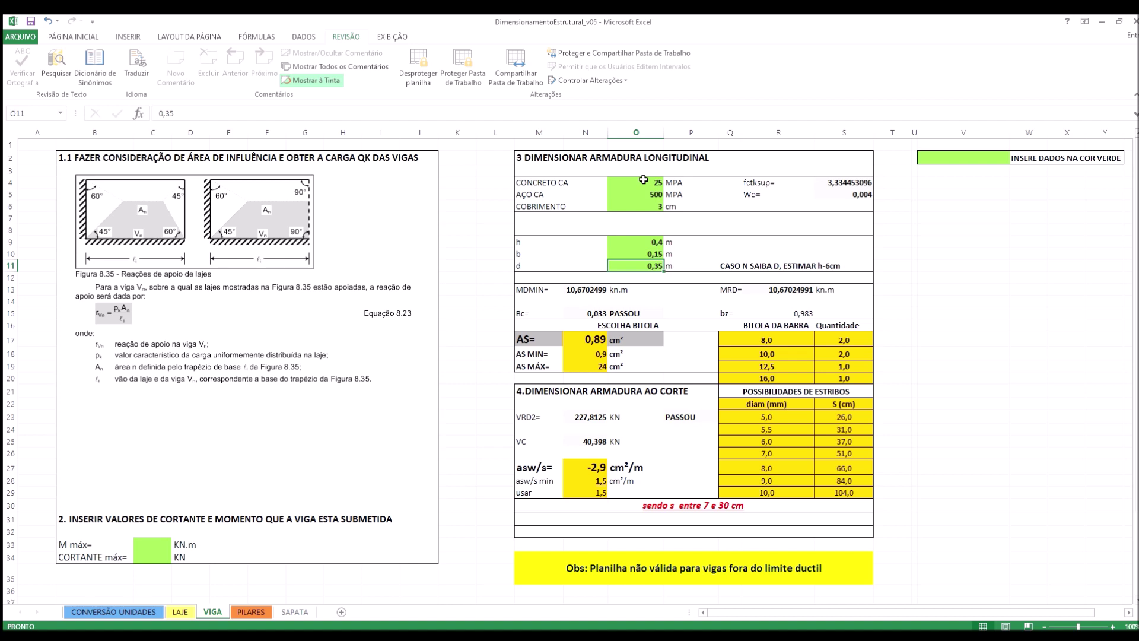
key("Up")
key("Up")
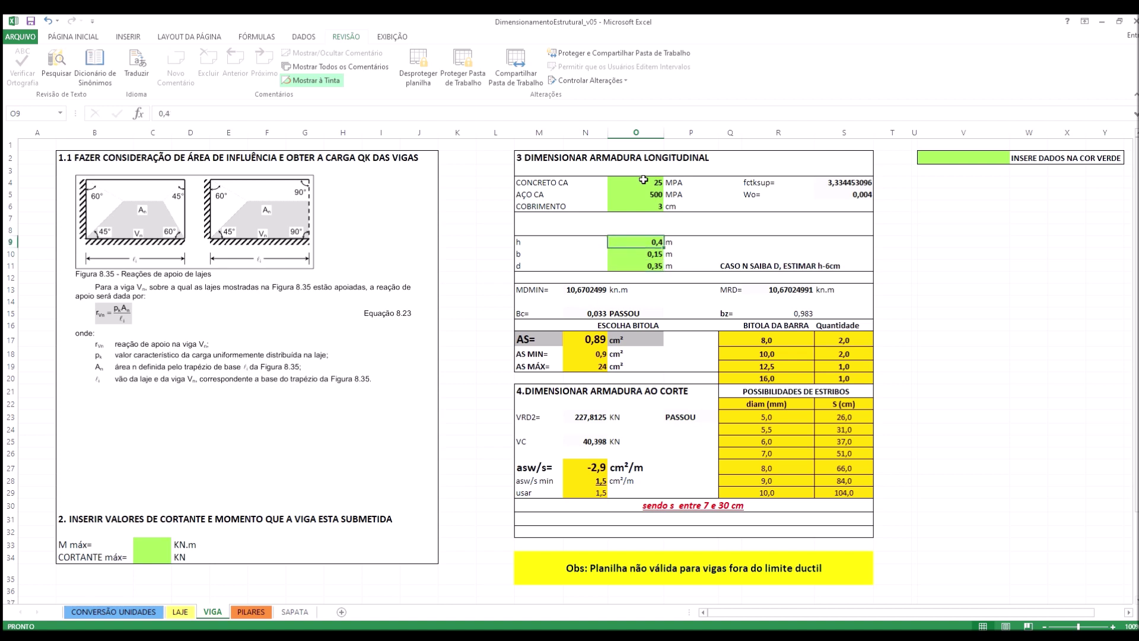
key("Down")
key("Down")
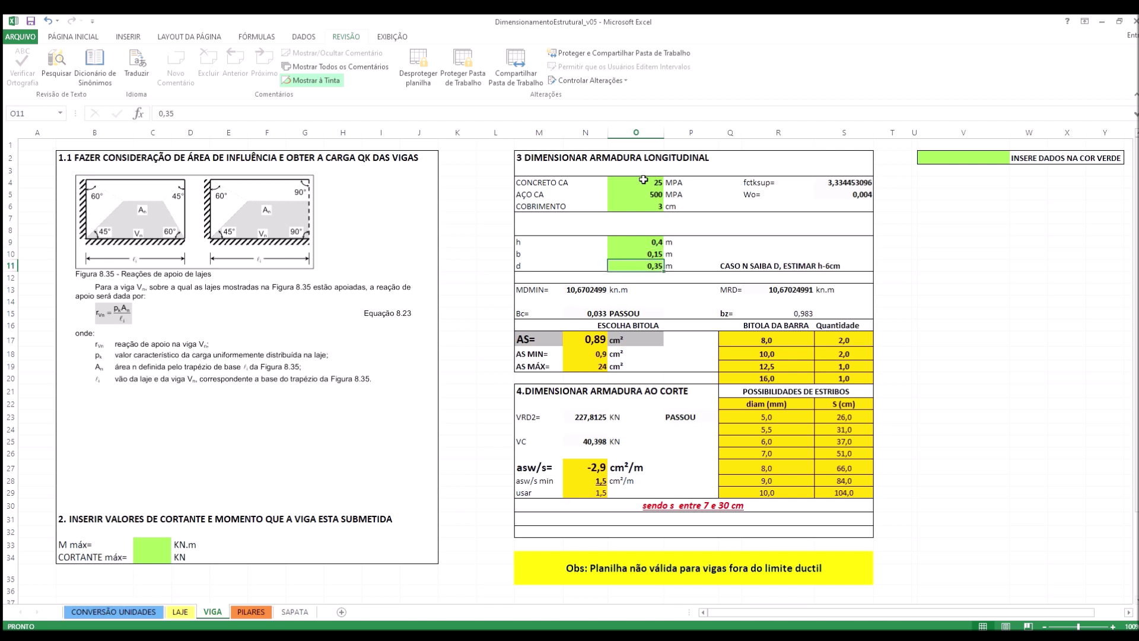
left_click(148, 549)
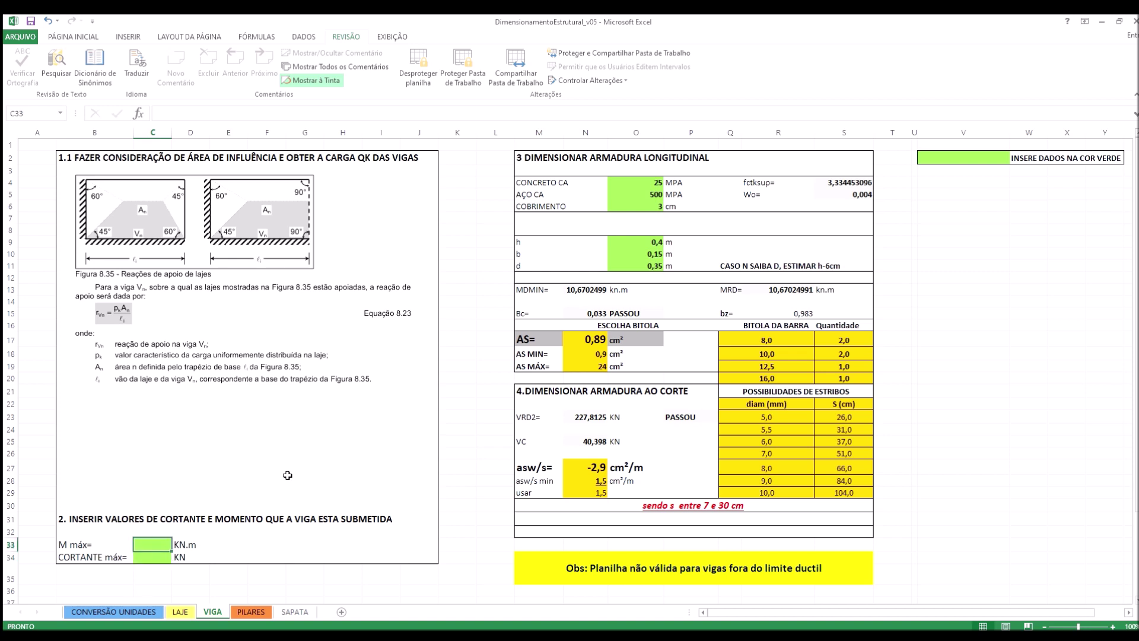
Step: Enter M máx 40 KN.m and shear 80 KN, giving AS 3,33 cm² and asw/s 2,9
type("40")
key("ctrl+Return")
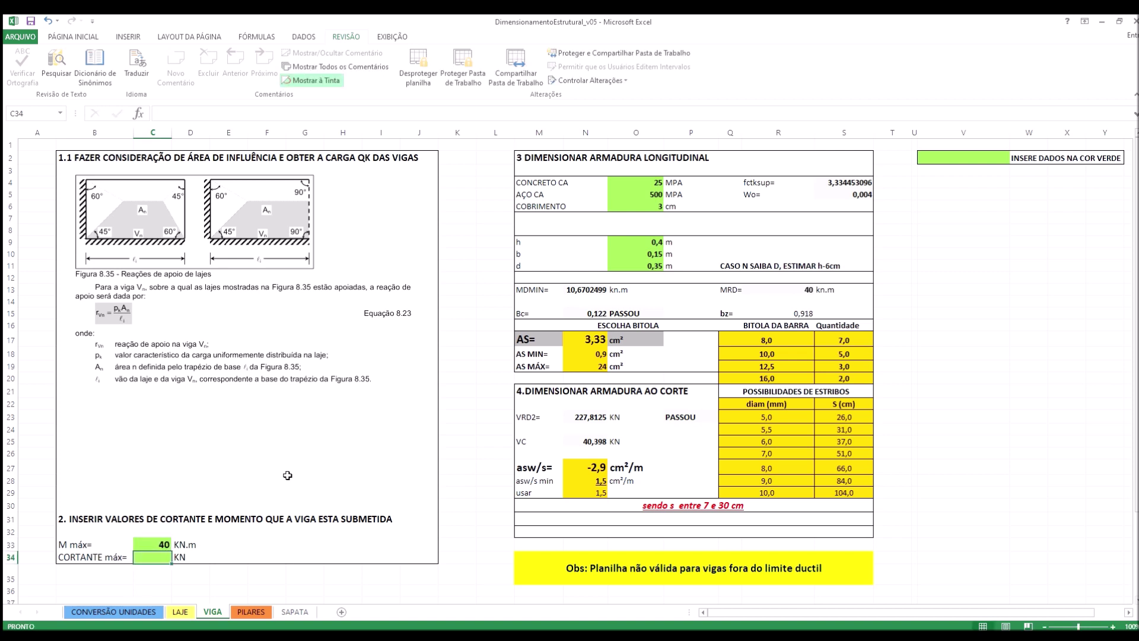
key("Return")
type("80")
key("Up")
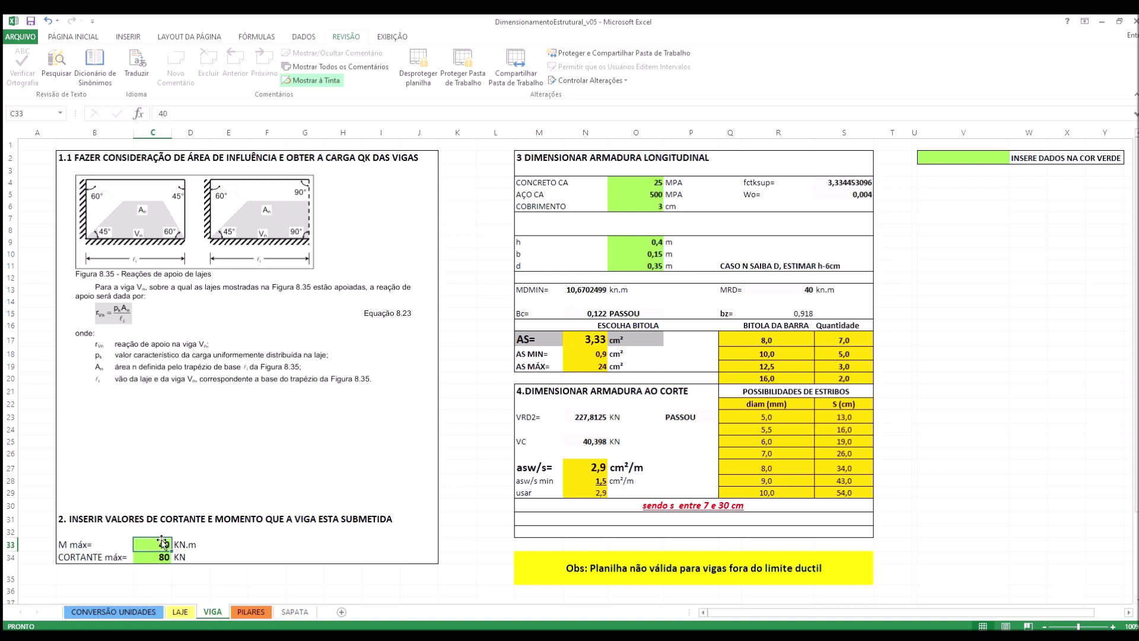
Step: Change the maximum moment to 20 KN.m, keeping maximum shear at 80 KN
type("2")
key("Return")
type("30")
left_click(162, 541)
key("Down")
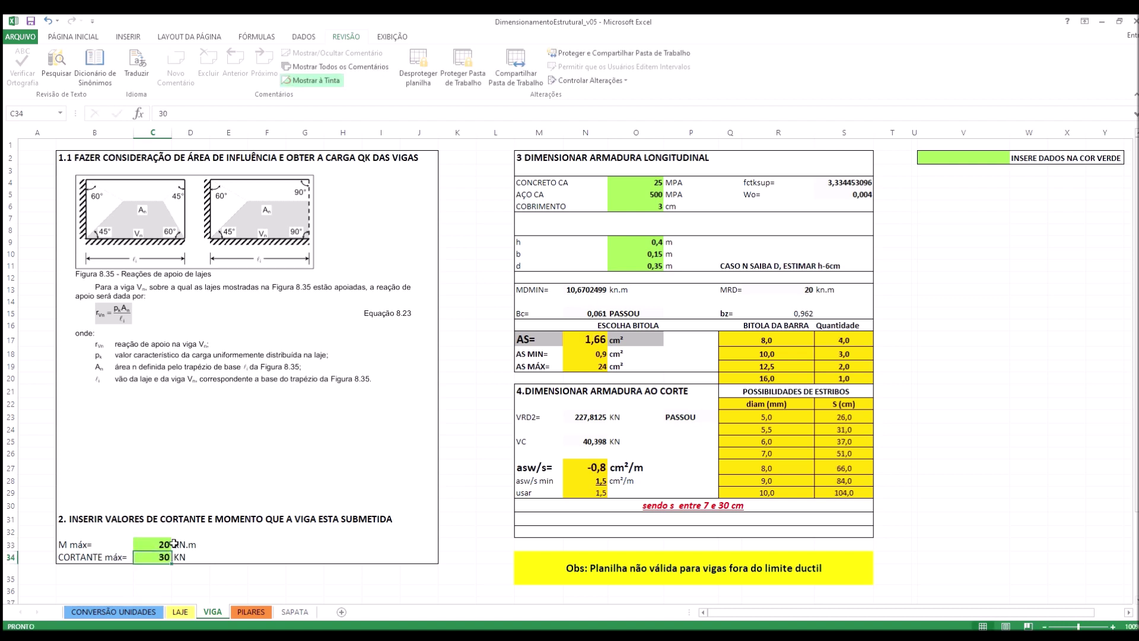
type("80")
key("ctrl+Return")
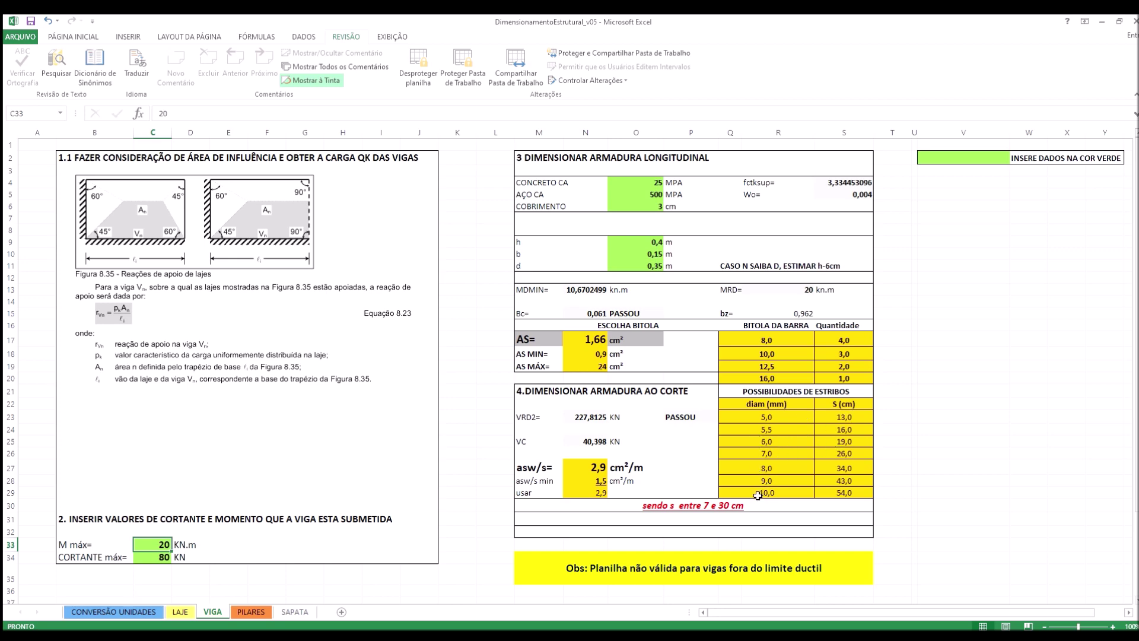
Step: Review the updated beam results and move to the PILARES sheet
scroll(679, 516, "down", 1)
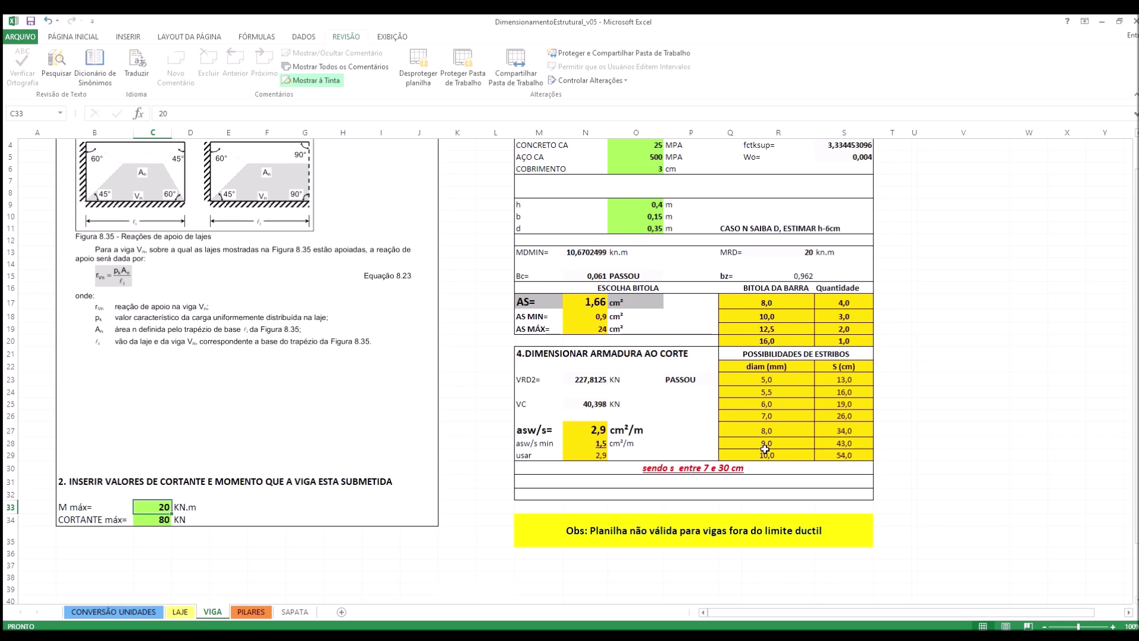
scroll(678, 445, "up", 1)
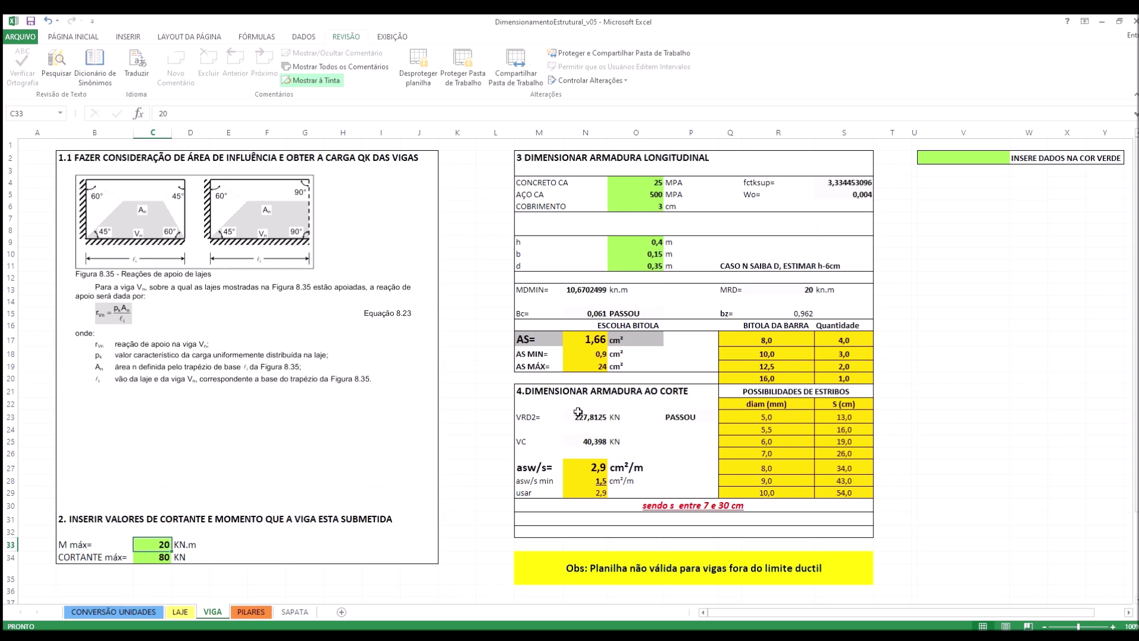
scroll(578, 412, "down", 1)
scroll(580, 414, "up", 1)
scroll(573, 409, "down", 1)
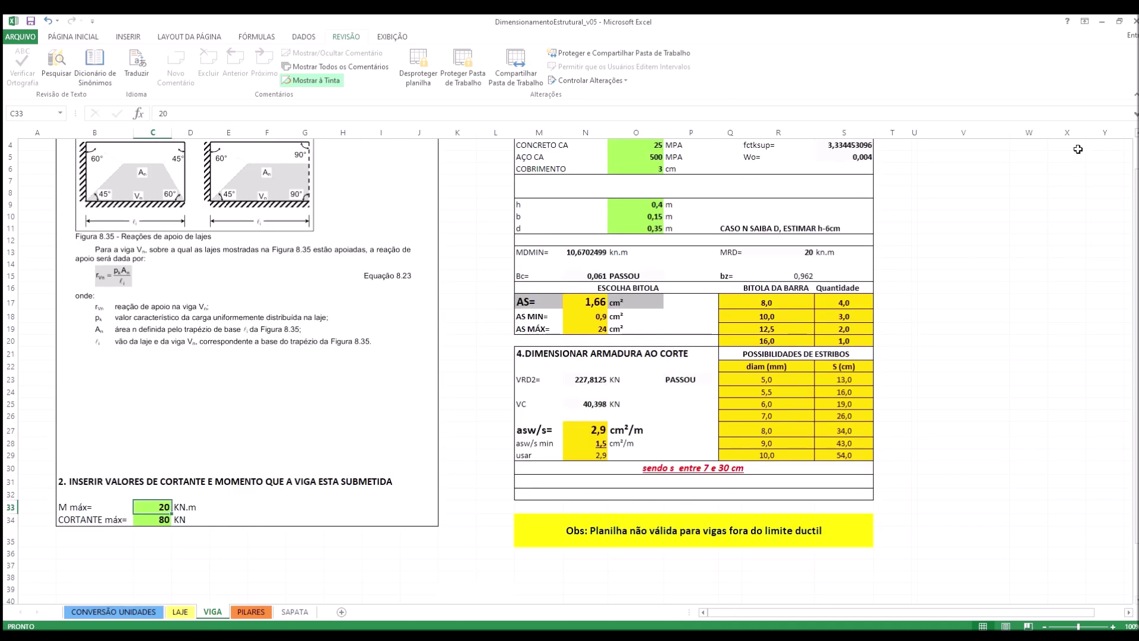
key("ctrl+Page_Down")
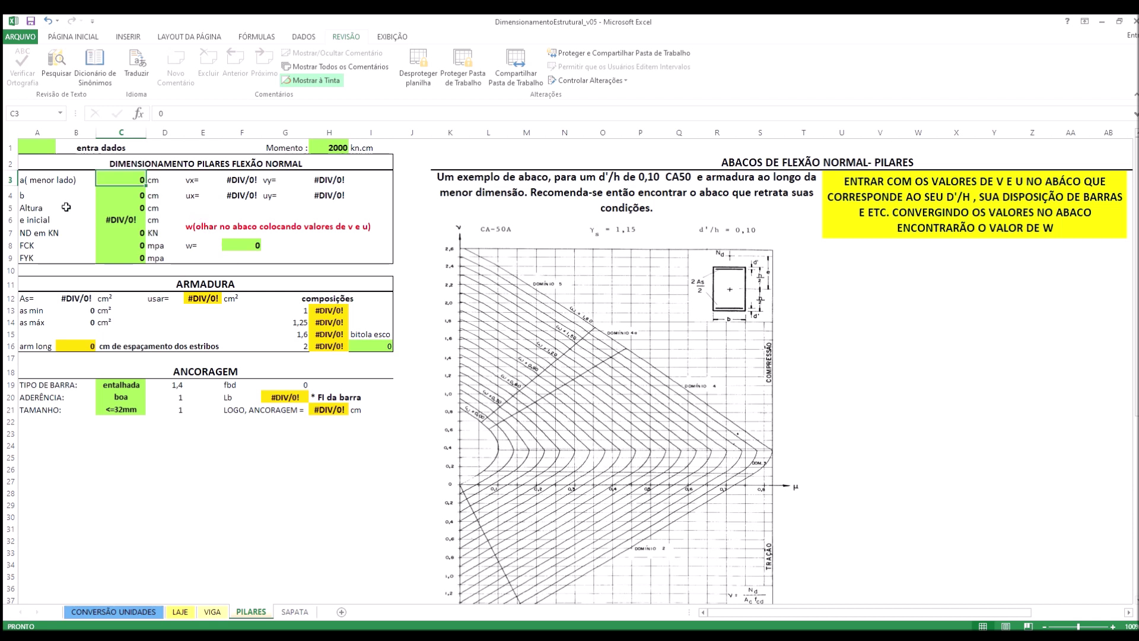
Step: Set moment 0, column sides 25 × 25 cm and height 300 cm
left_click(332, 148)
type("0")
left_click(132, 179)
type("2")
key("Return")
type("25")
key("Return")
type("2")
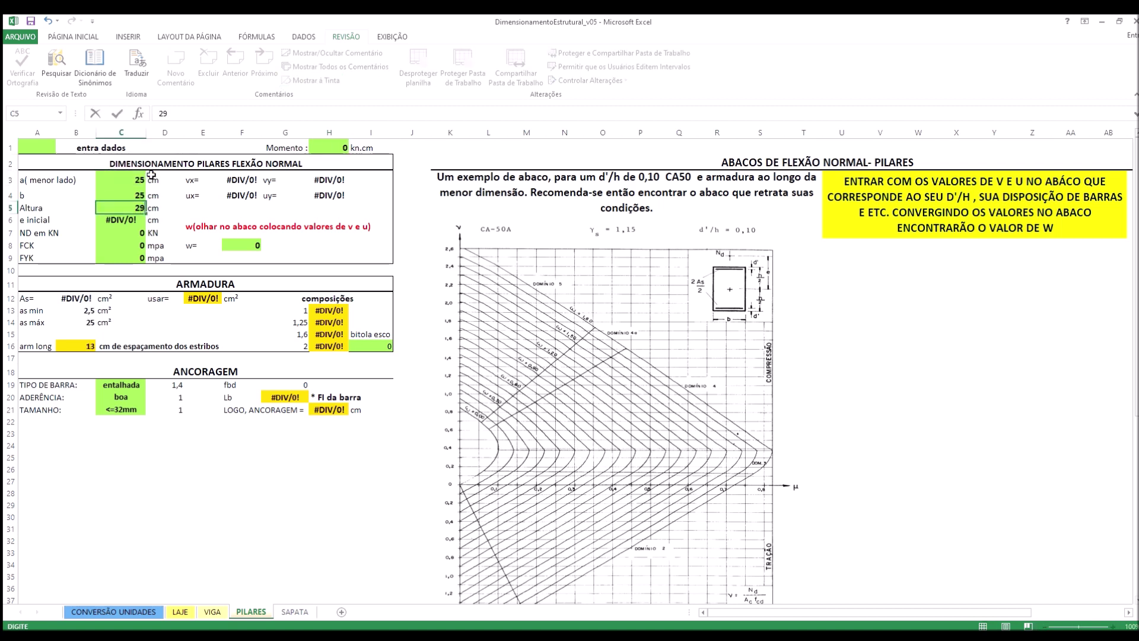
type("300")
key("Return")
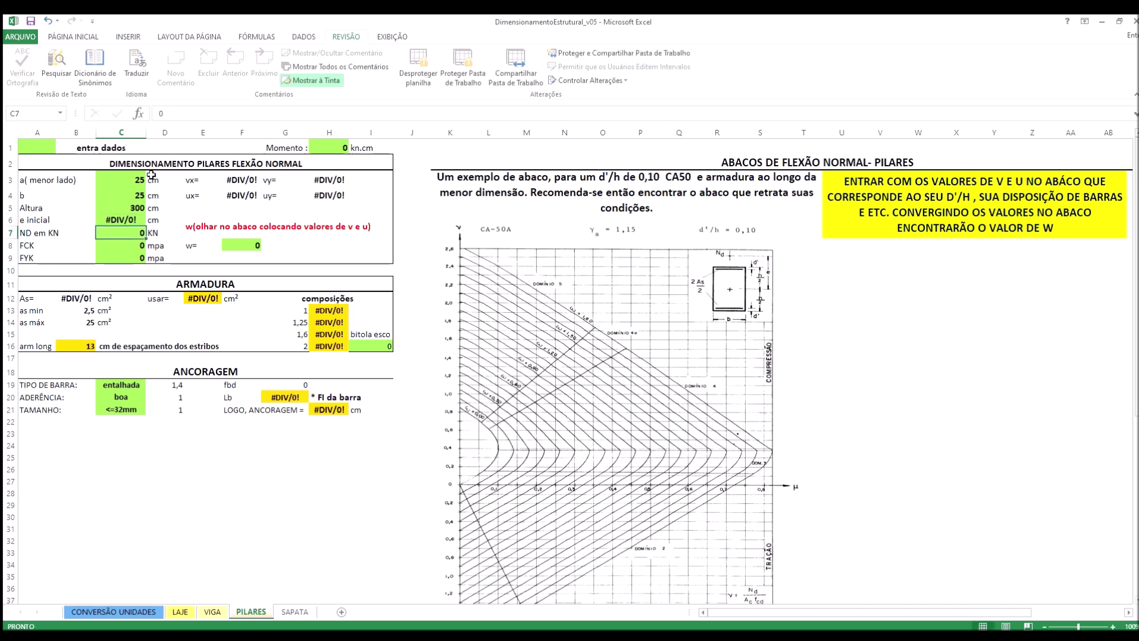
Step: Enter ND 1000 KN, FCK 25 and FYK 500 MPa
type("100")
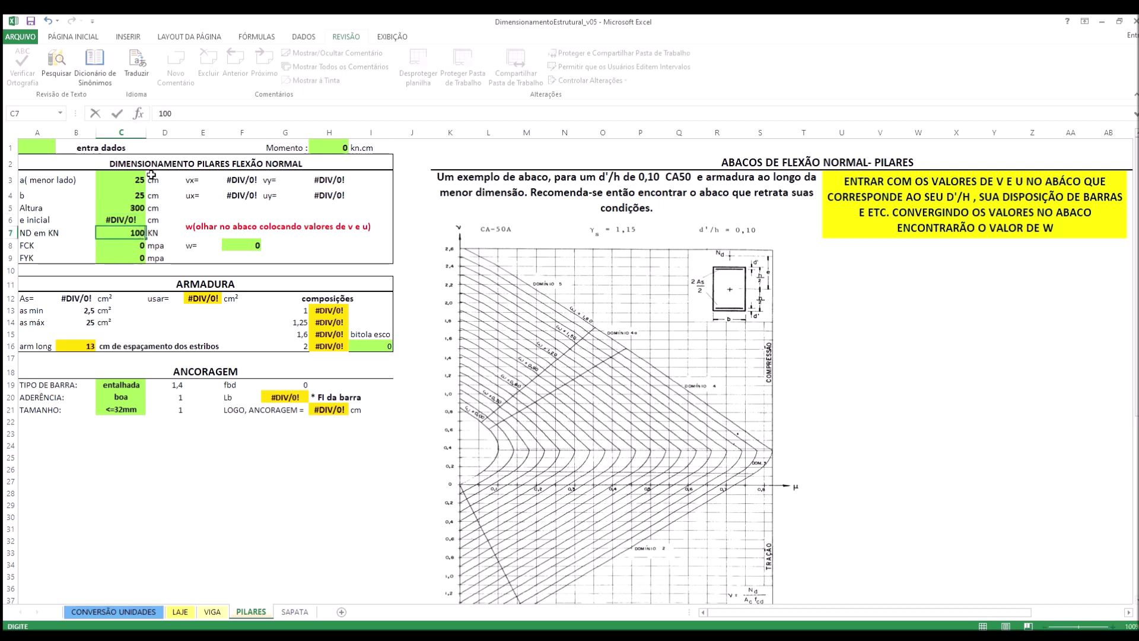
type("0")
left_click(1137, 432)
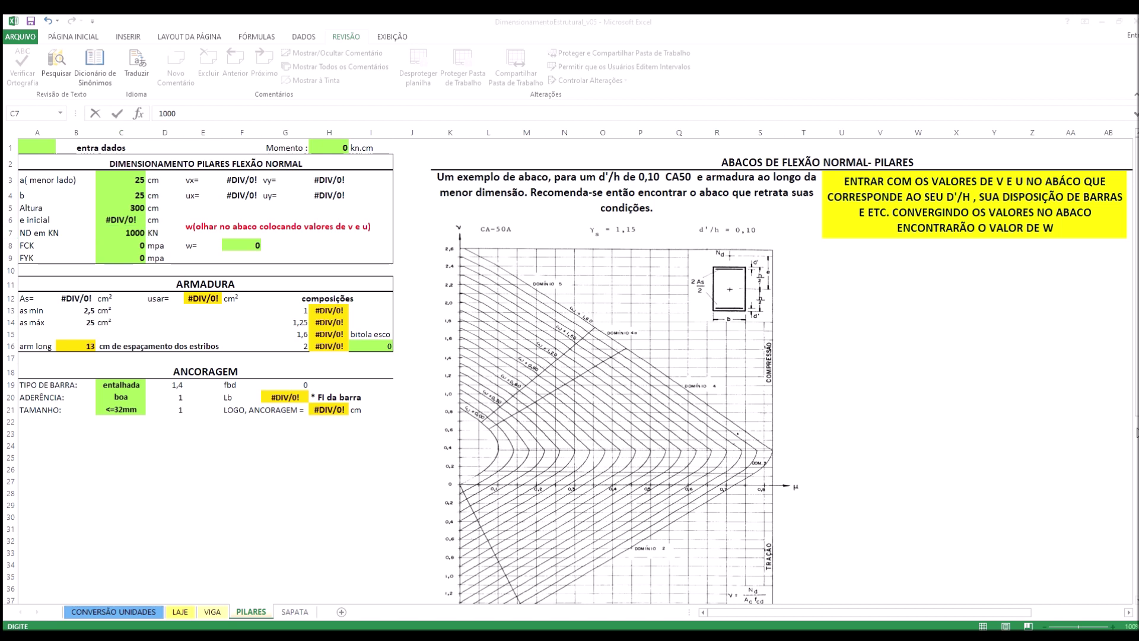
left_click(121, 245)
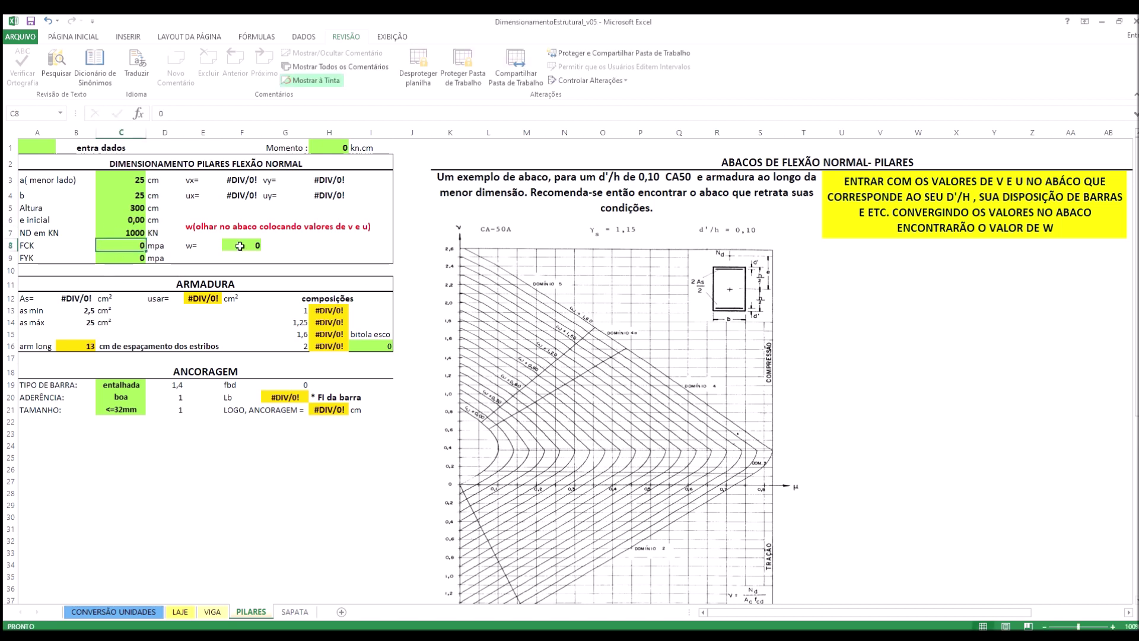
type("25")
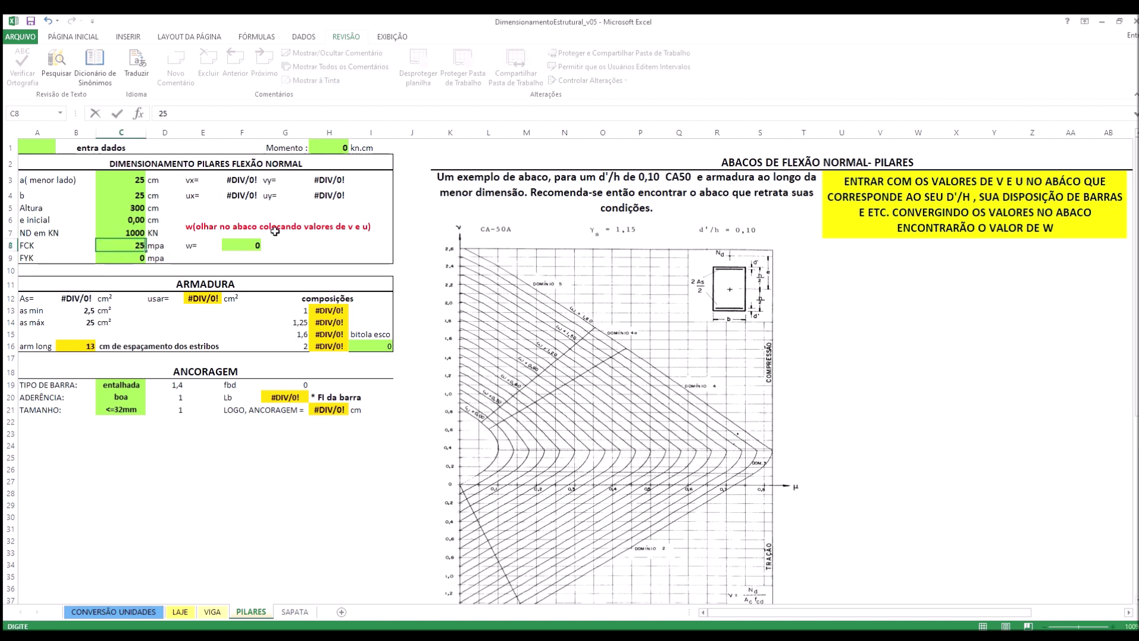
key("Return")
type("500")
key("Up")
key("Up")
key("Up")
key("Up")
key("Up")
key("Up")
left_click(333, 148)
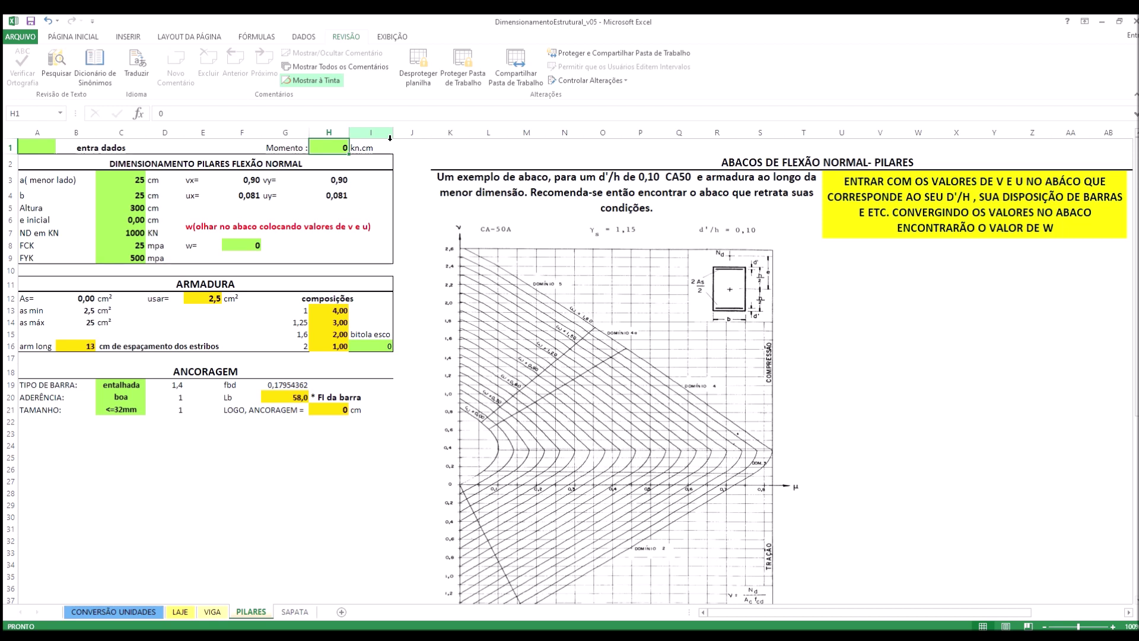
Step: Enter a 2000 kN.cm moment in H1 on PILARES, giving a 2,00 cm initial eccentricity
left_click(129, 243)
left_click(346, 149)
type("200")
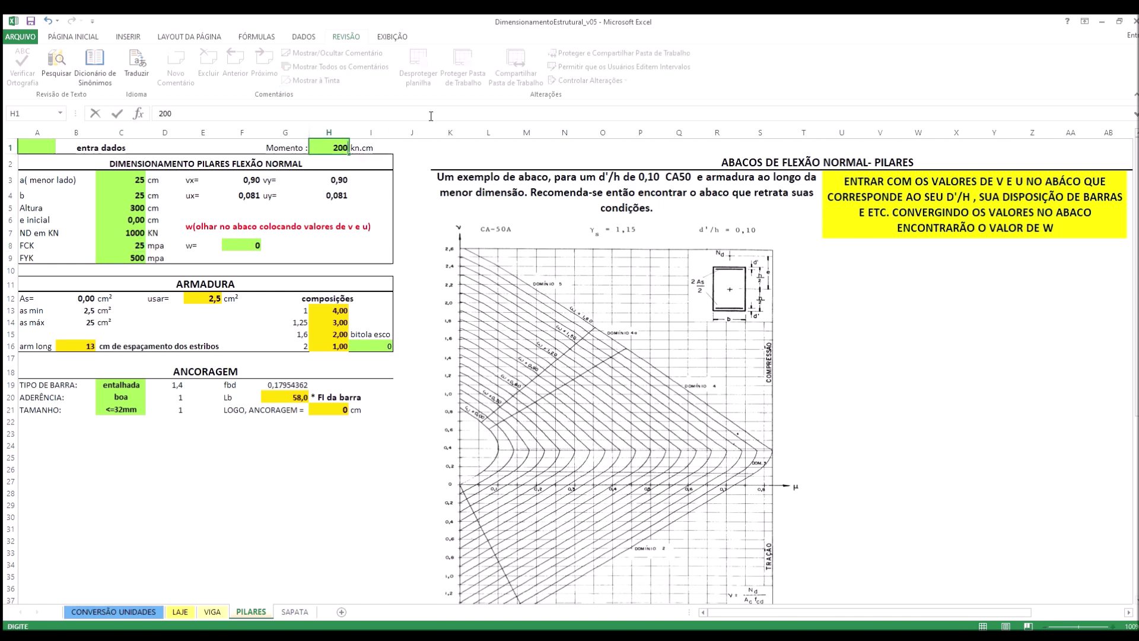
type("0")
key("ctrl+Return")
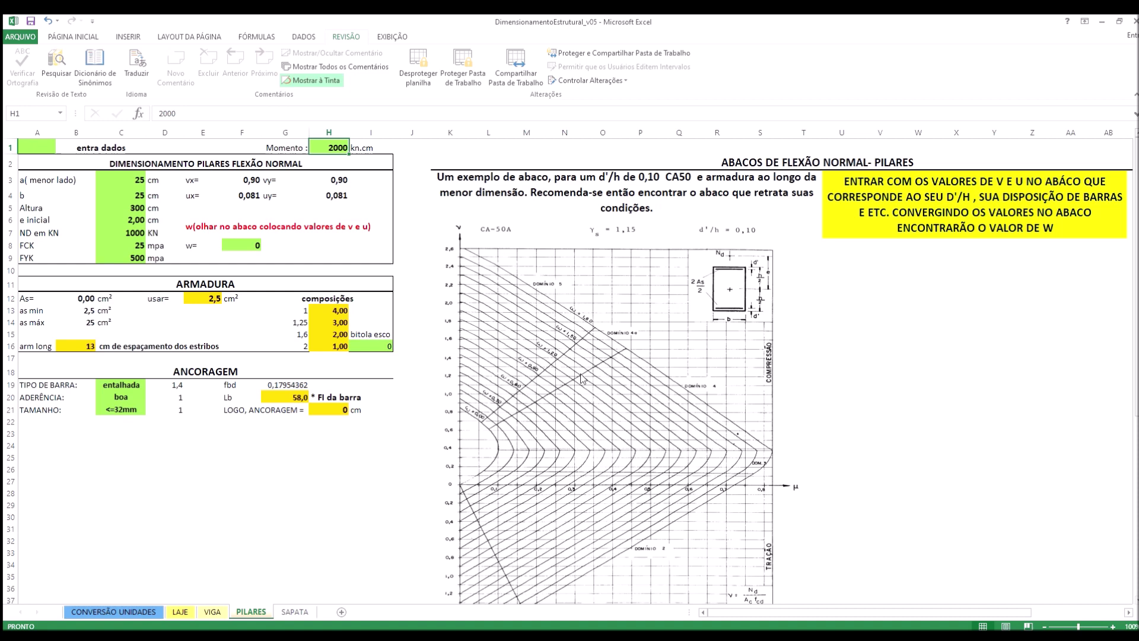
scroll(581, 368, "down", 2)
scroll(588, 359, "up", 2)
scroll(439, 428, "down", 1)
scroll(522, 394, "up", 1)
scroll(534, 267, "down", 2)
scroll(564, 386, "up", 2)
Step: Enter w = 0,23 from the abacus in F8 to compute a 6,16 cm² steel area
left_click(250, 245)
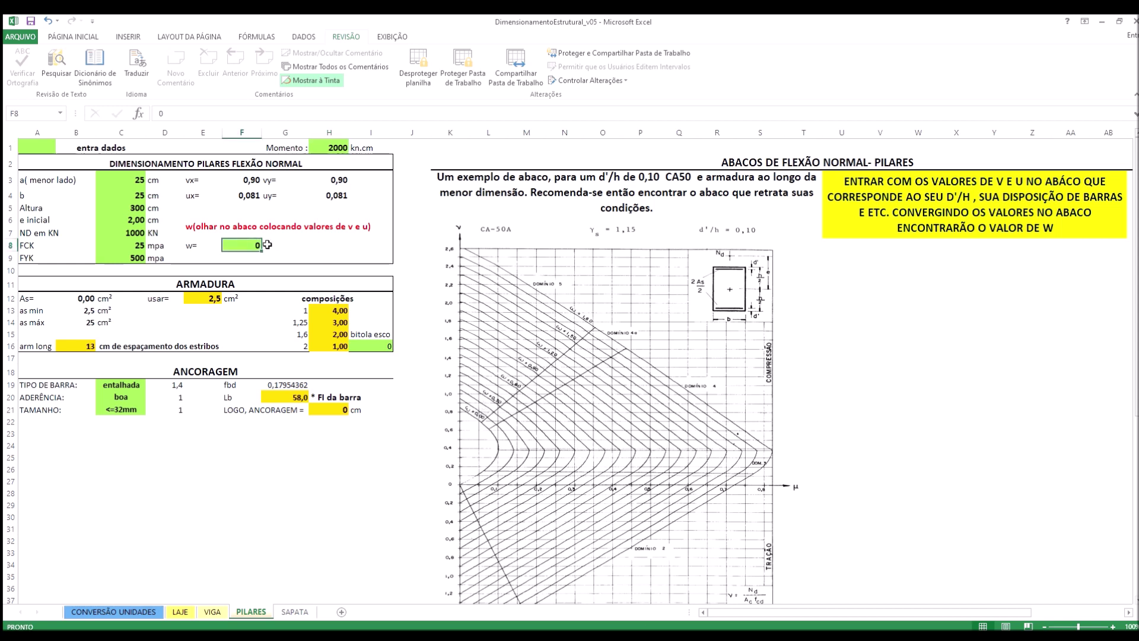
type("0,23")
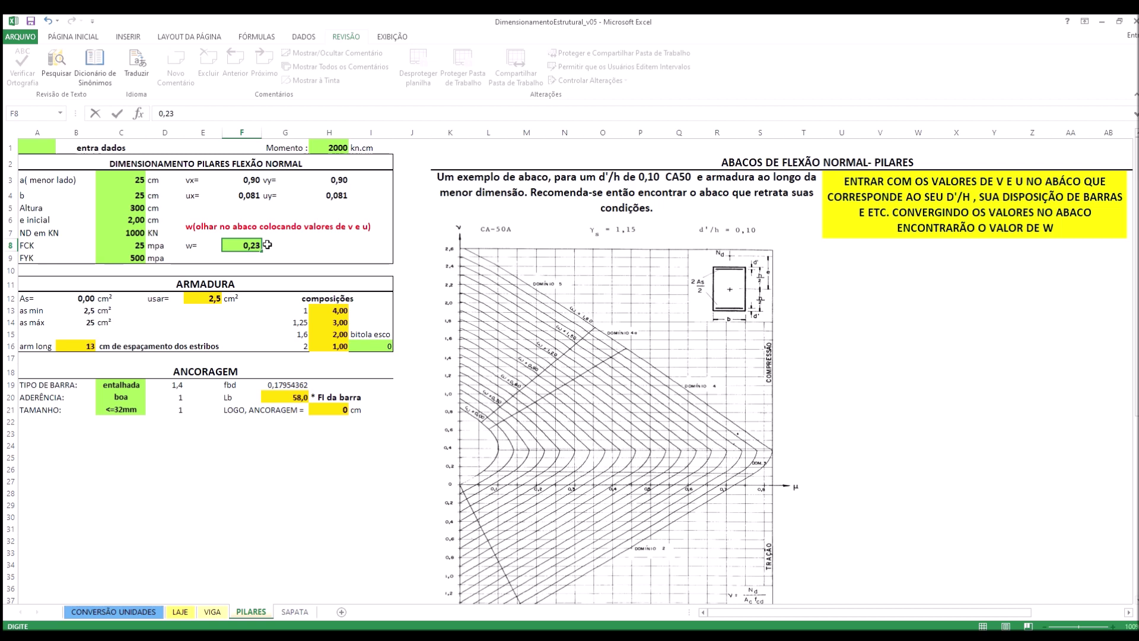
key("Return")
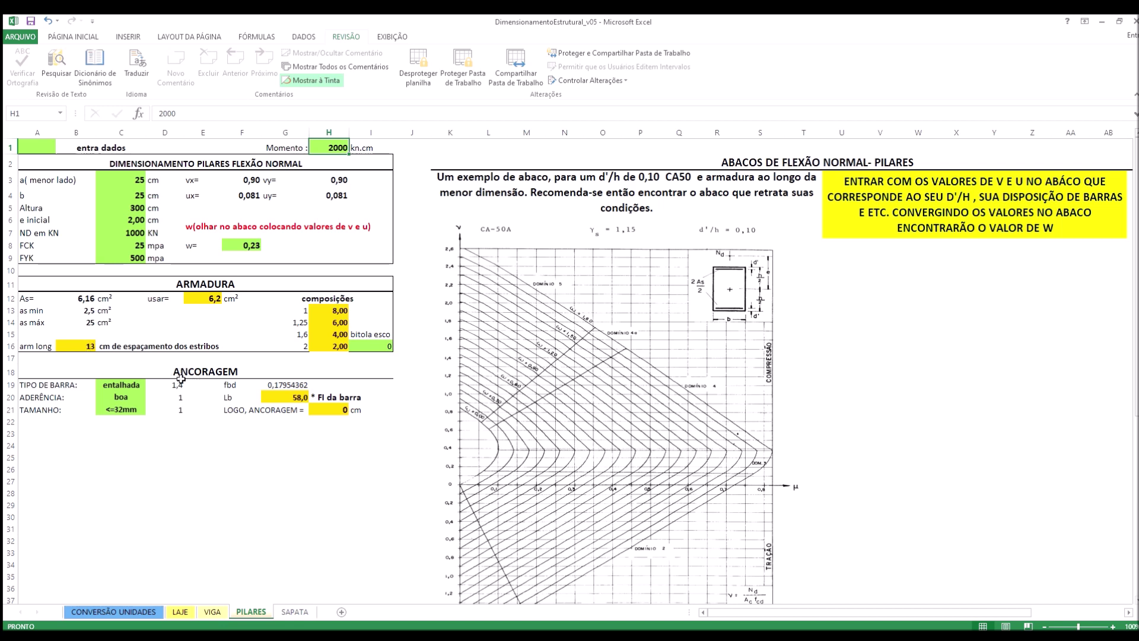
Step: Enter a 1,25 bar diameter in I16 on the PILARES sheet
left_click(373, 346)
type("1,25")
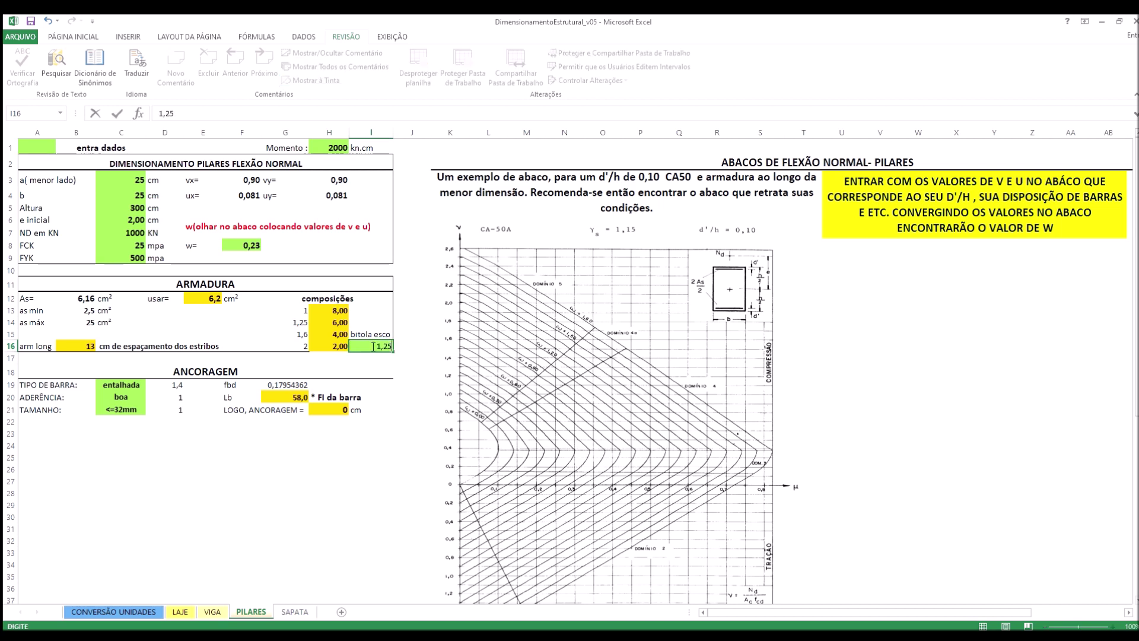
key("Return")
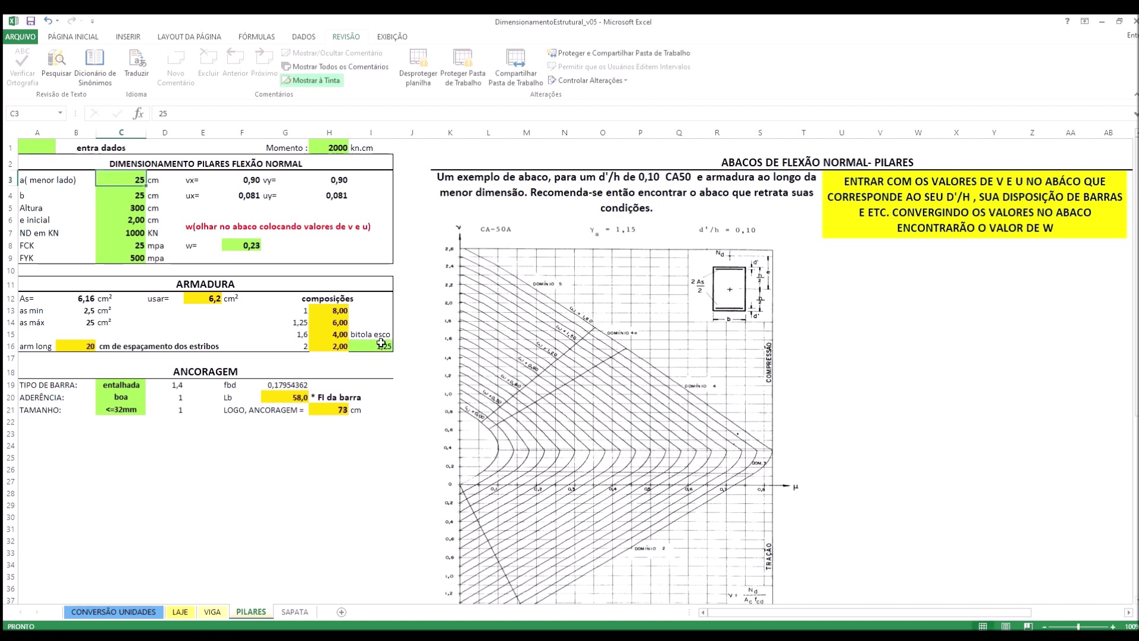
Step: Choose nervurada as the bar type in C19, then move to the SAPATA footing sheet
left_click(141, 389)
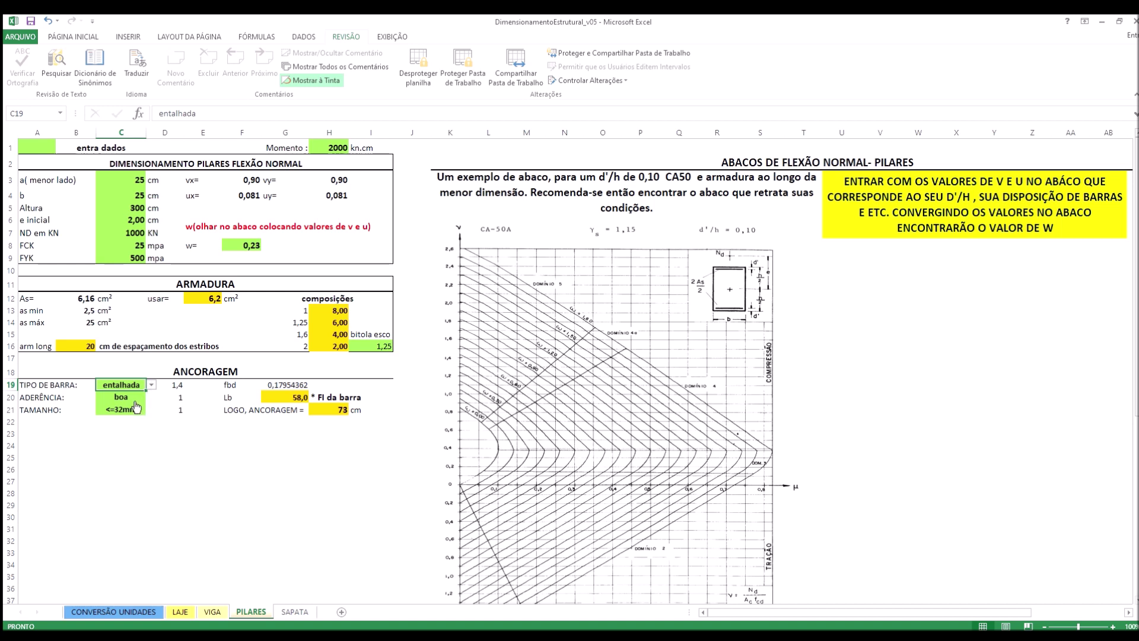
key("alt+Down")
key("Down")
key("Return")
left_click(139, 403)
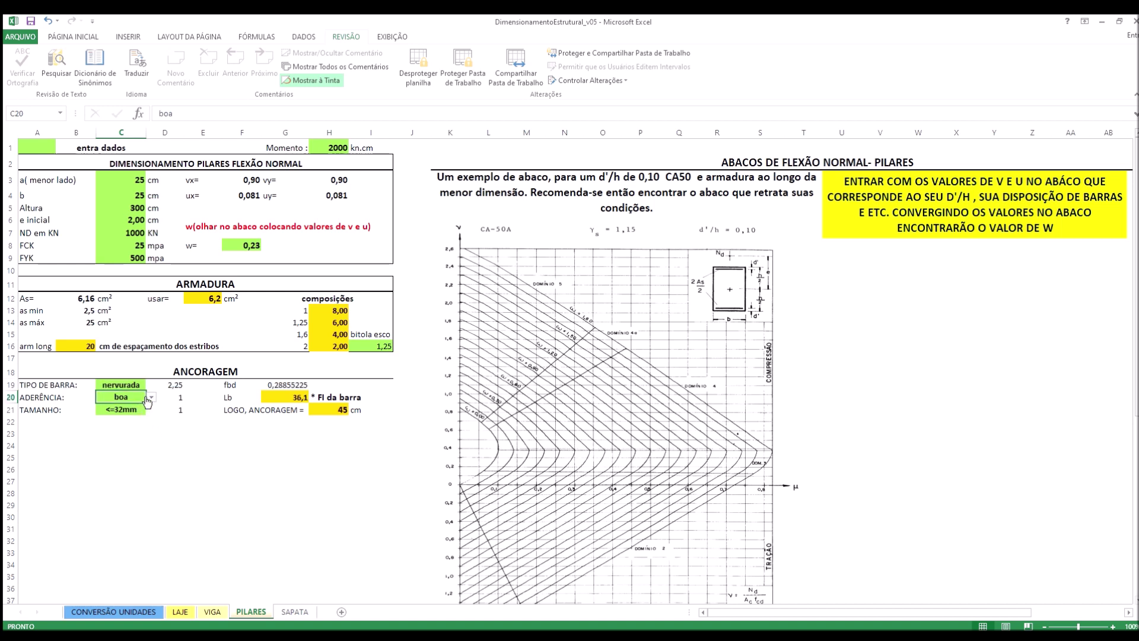
left_click(136, 416)
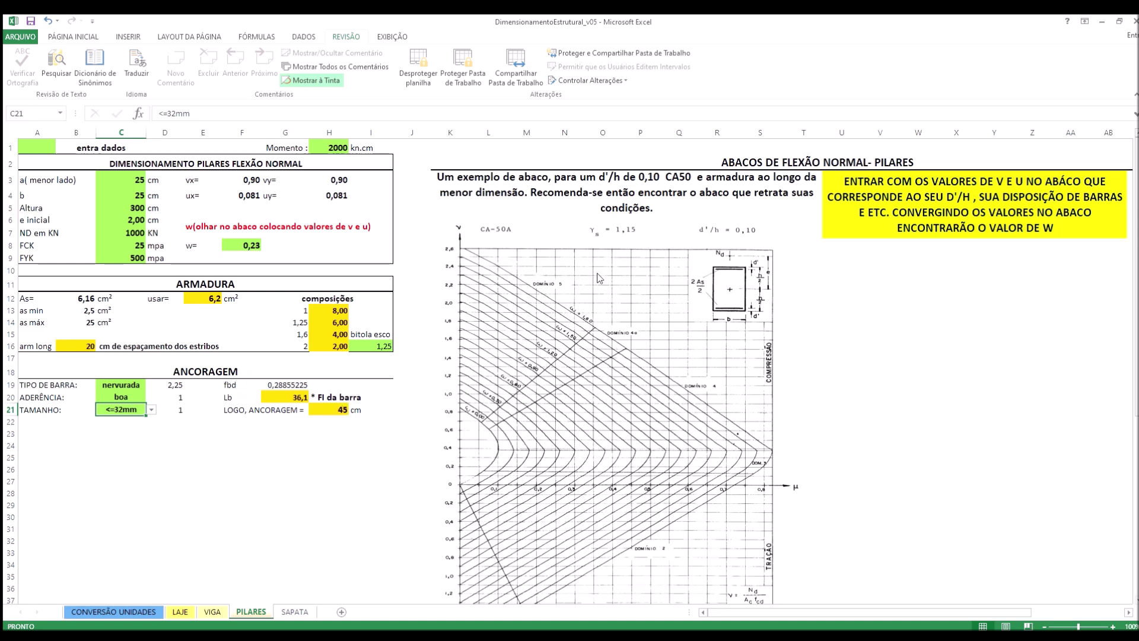
key("ctrl+Page_Down")
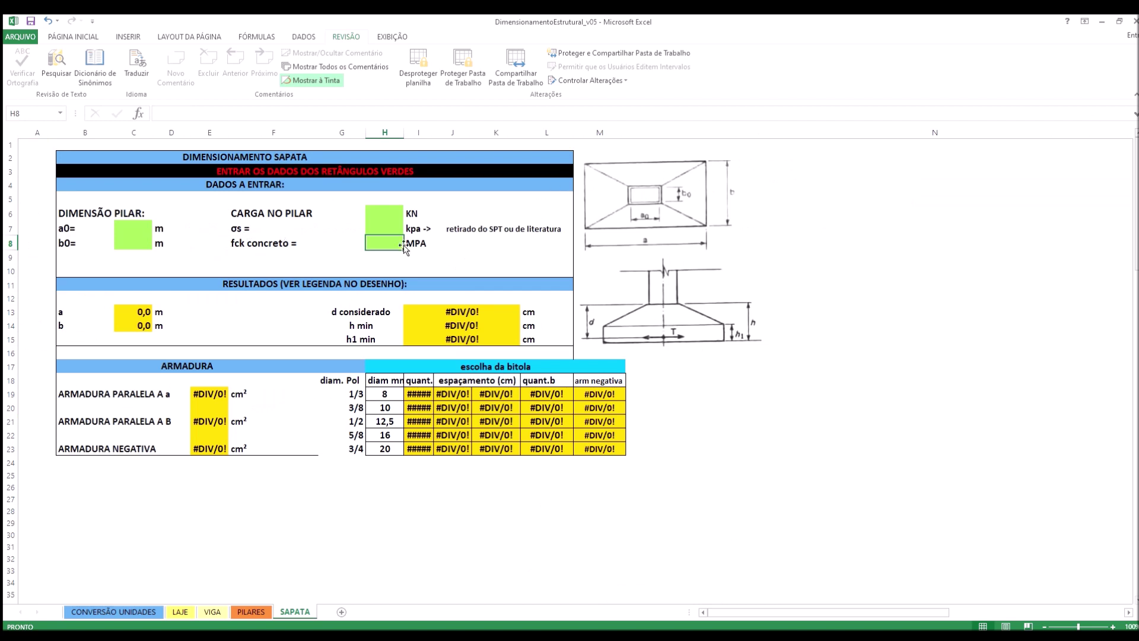
Step: Enter a0 = 0,25 m, b0 = 0,25 m and a 1000 KN column load on SAPATA
left_click(141, 228)
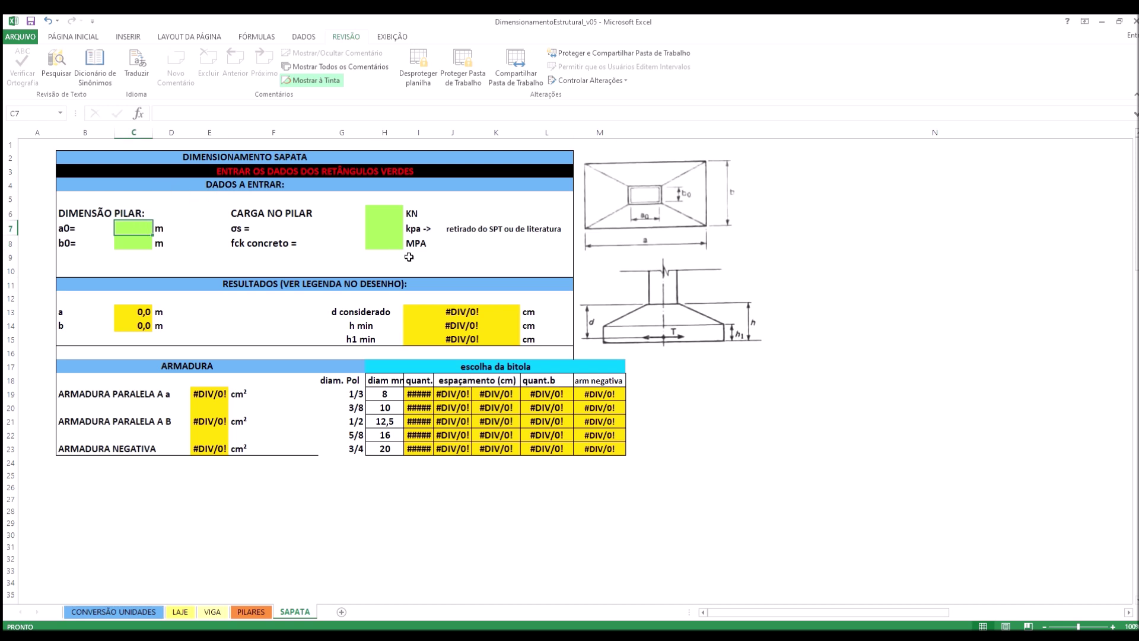
type("0,25")
key("Return")
type("0,25")
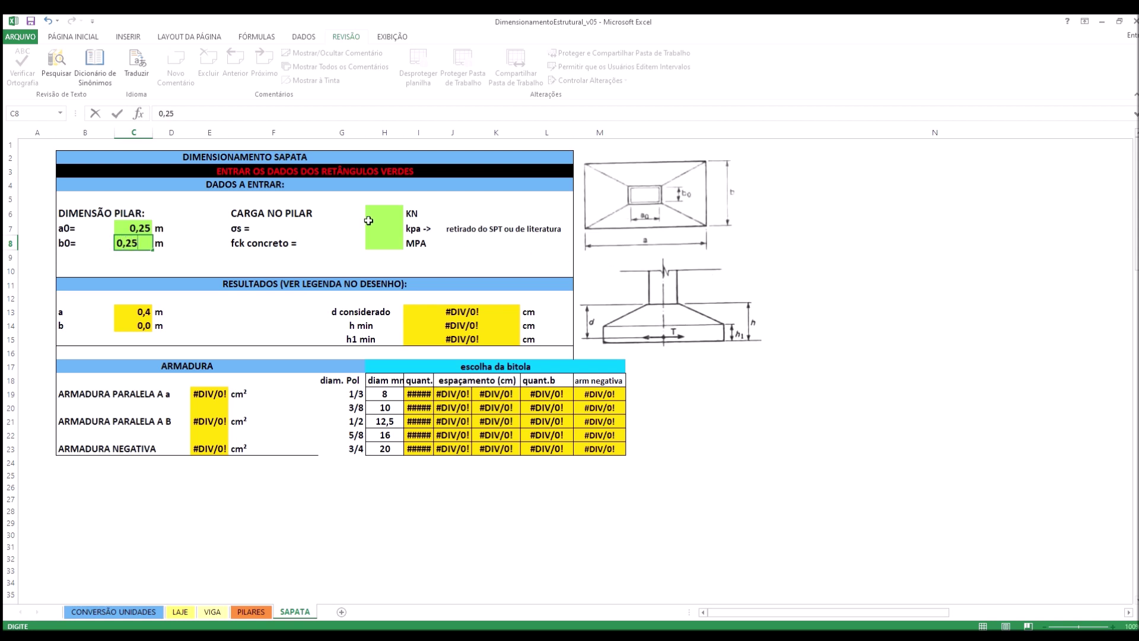
left_click(371, 215)
type("1000")
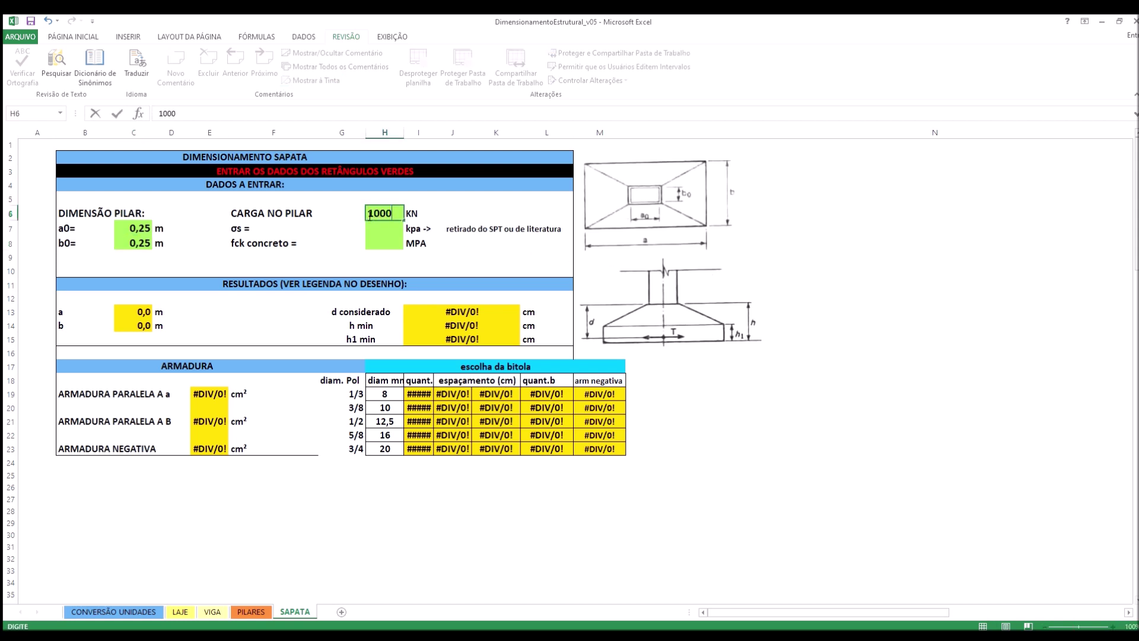
key("Return")
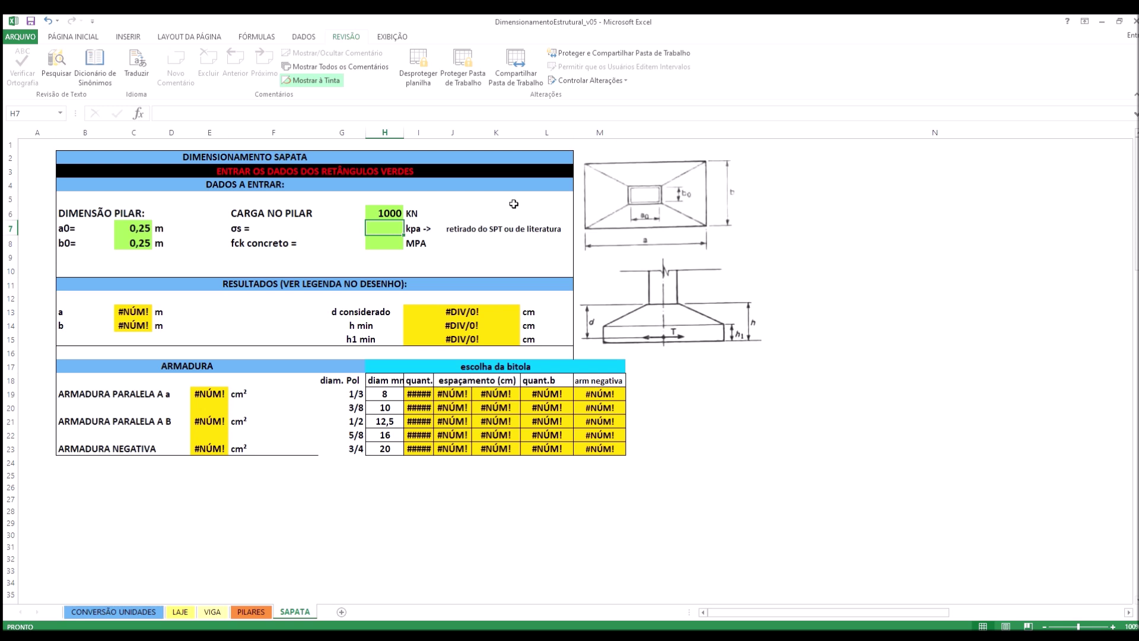
Step: Set soil stress to 300 kPa and fck to 25 MPa, correcting a mistyped fck
type("300")
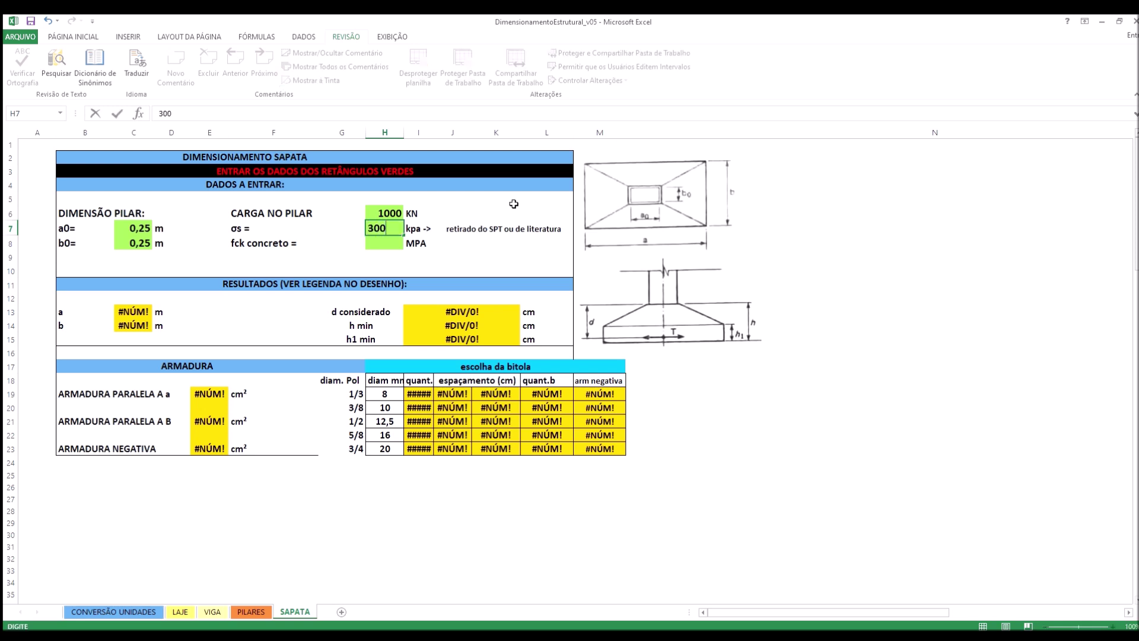
key("Return")
type("36")
key("Up")
key("Down")
type("25")
key("Up")
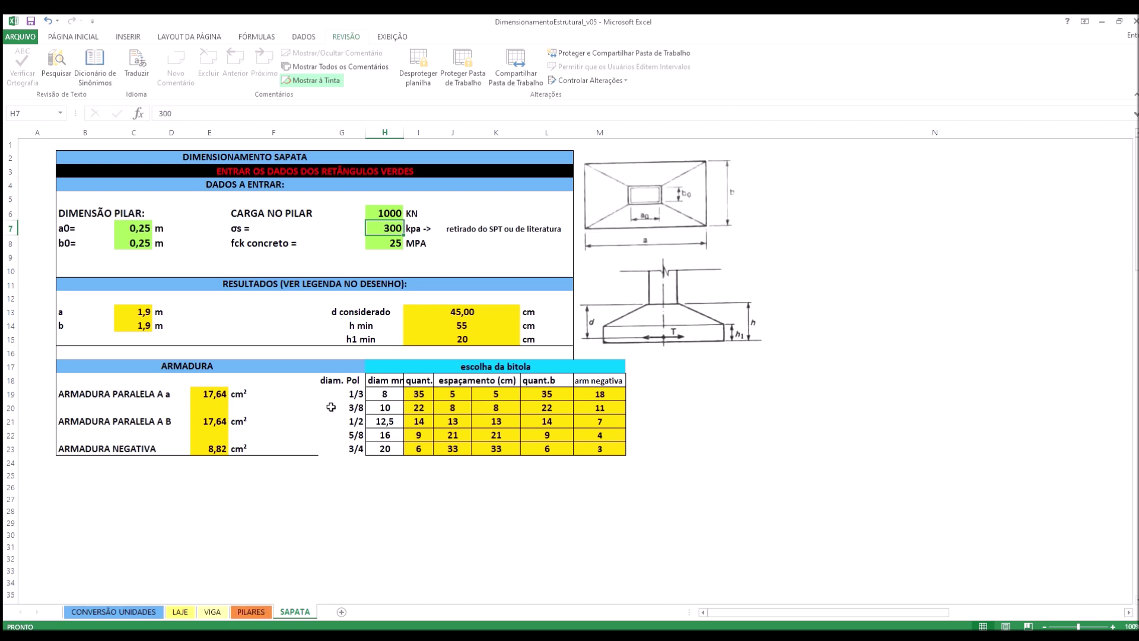
left_click(252, 612)
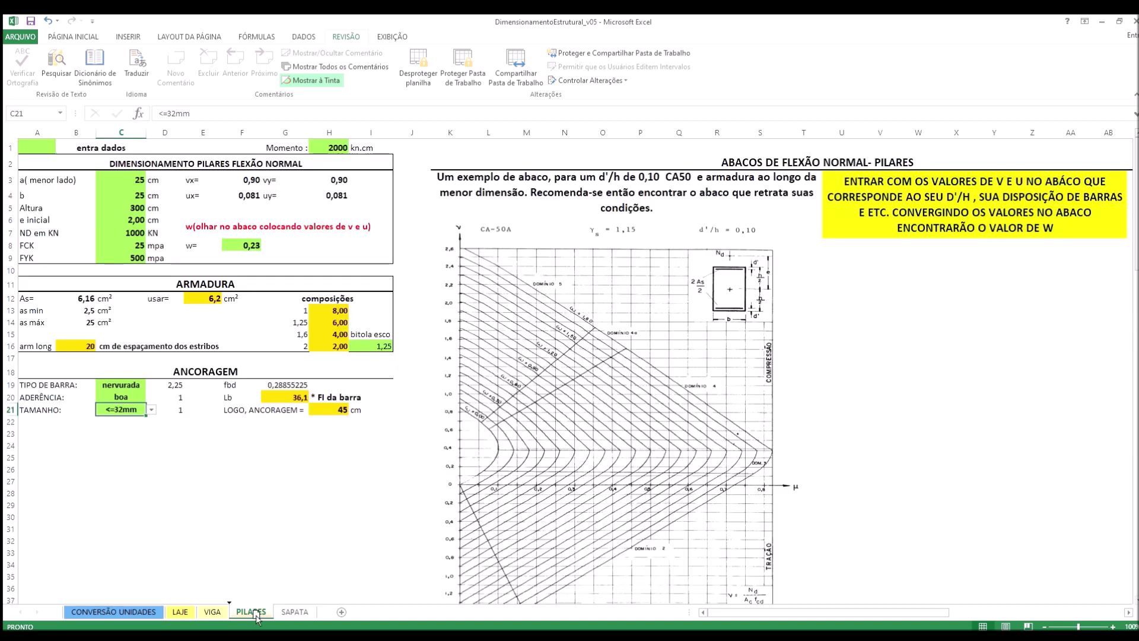
left_click(213, 613)
scroll(481, 433, "up", 1)
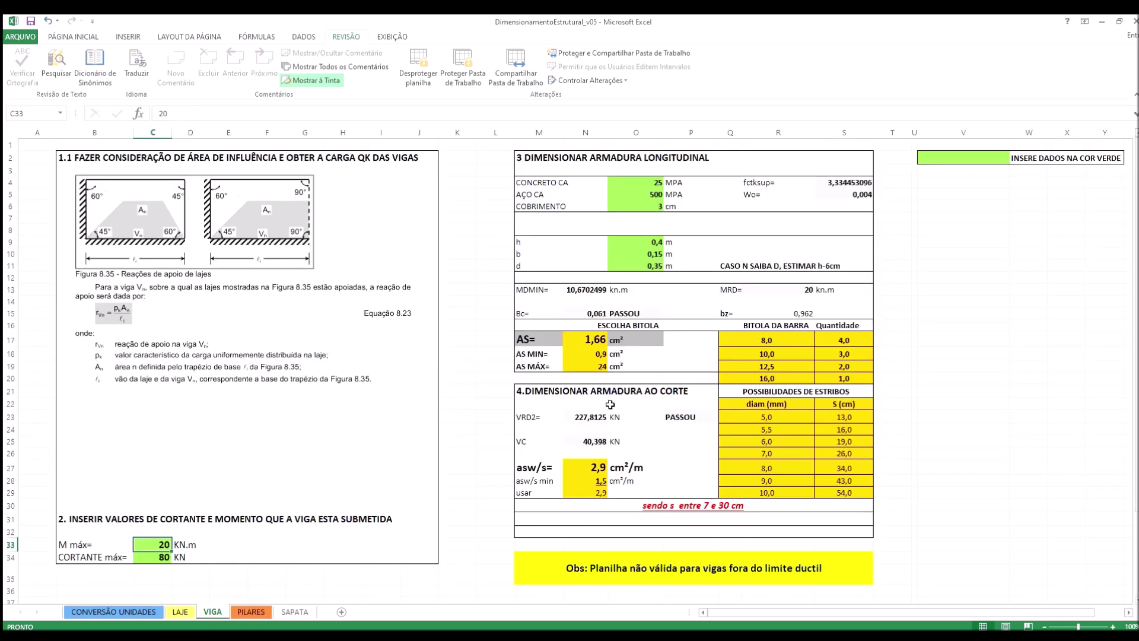
left_click(250, 612)
key("ctrl+Page_Down")
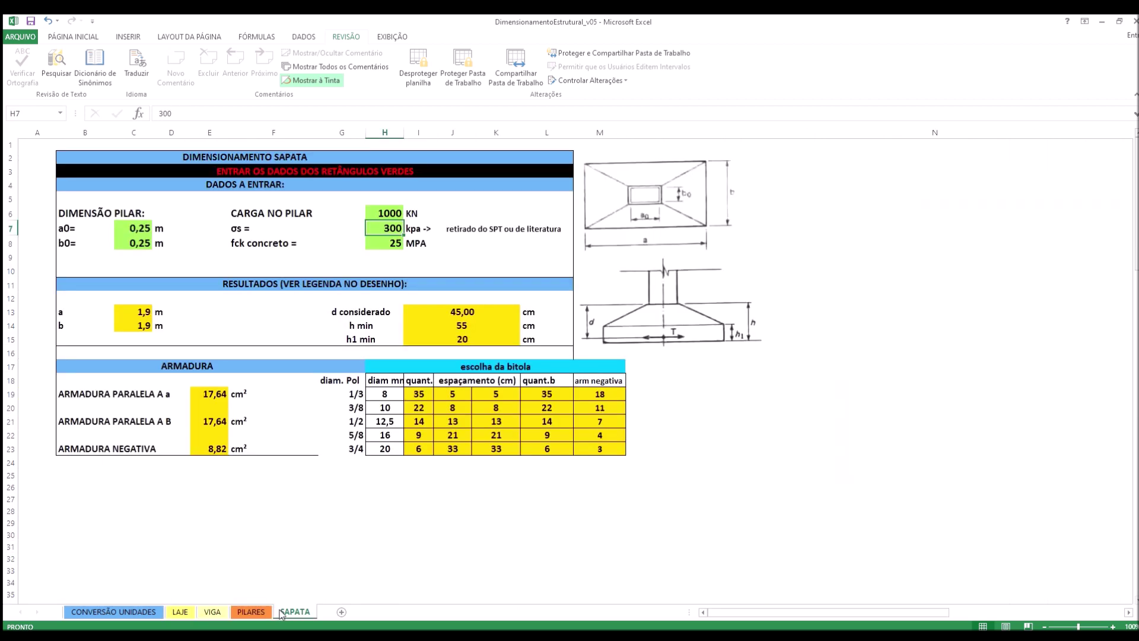